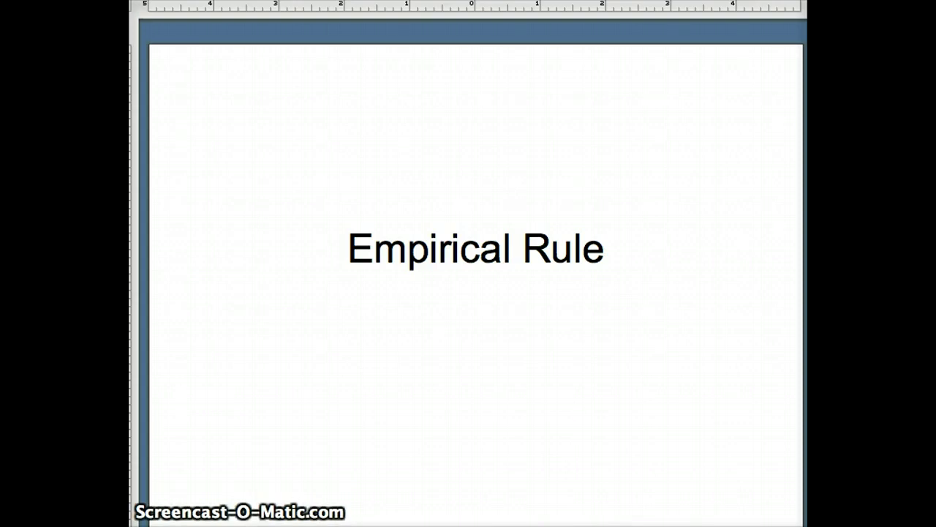
# Advance from the Empirical Rule title slide to the 'What does standard deviation mean?' slide
pyautogui.press('Down')
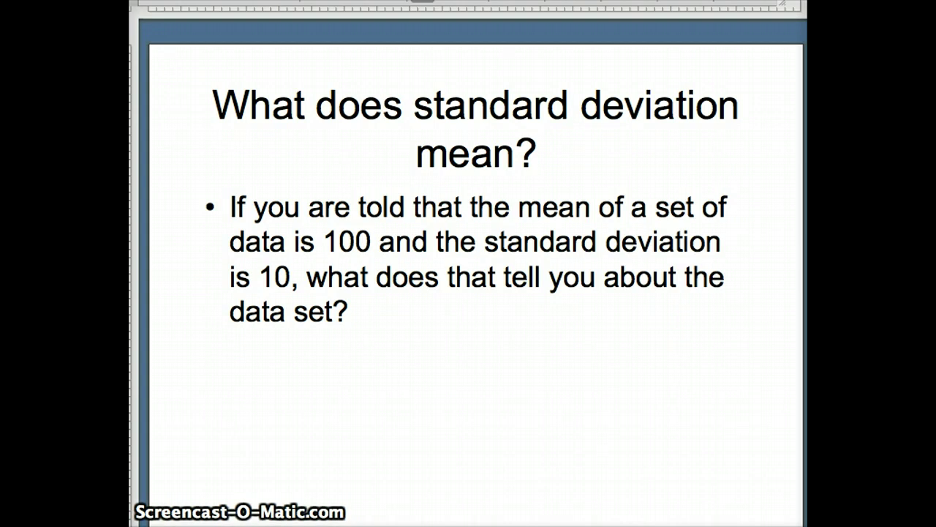
# Move past the 68.3%, 95.5%, 99.7% bell-curve slide to the 'Our Example' slide
pyautogui.scroll(-3, 475, 263)
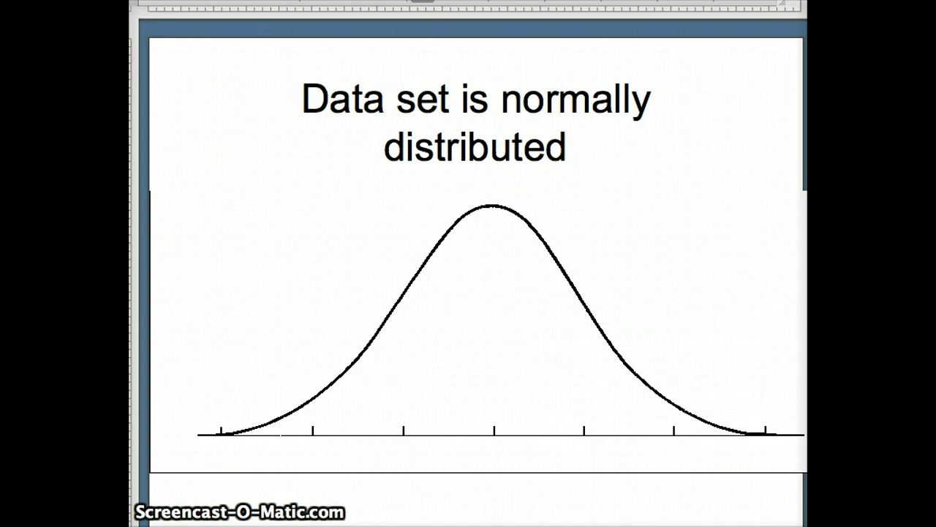
pyautogui.press('Right')
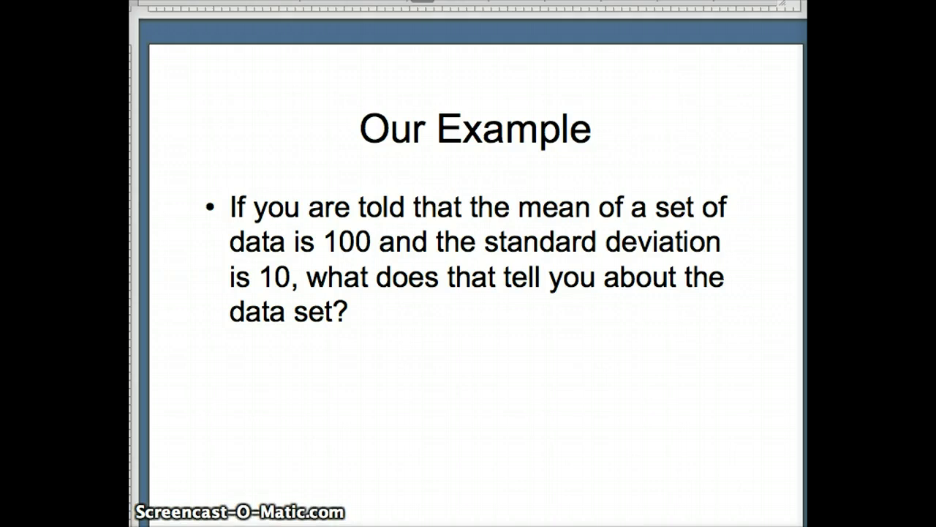
# Show the 68% slide with all bullets, ending at about 68% of data between 90 and 110
pyautogui.press('Right')
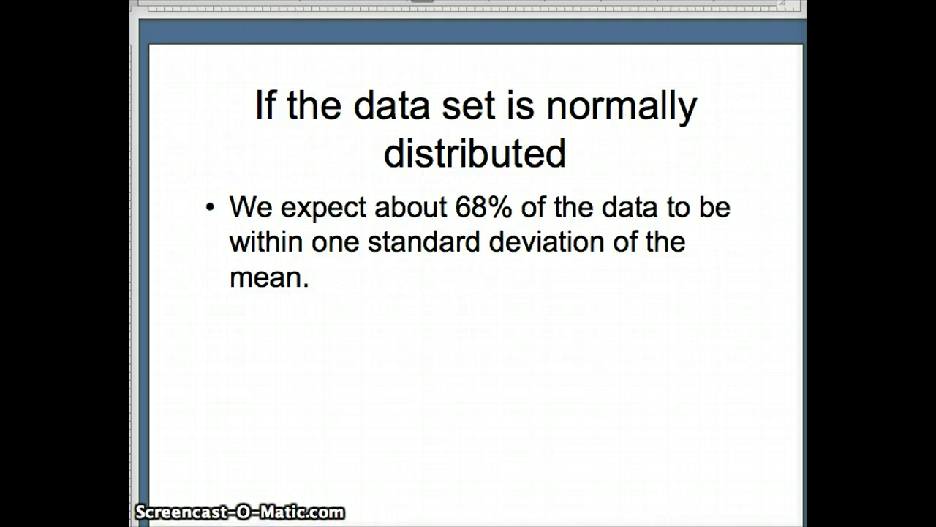
pyautogui.press('space')
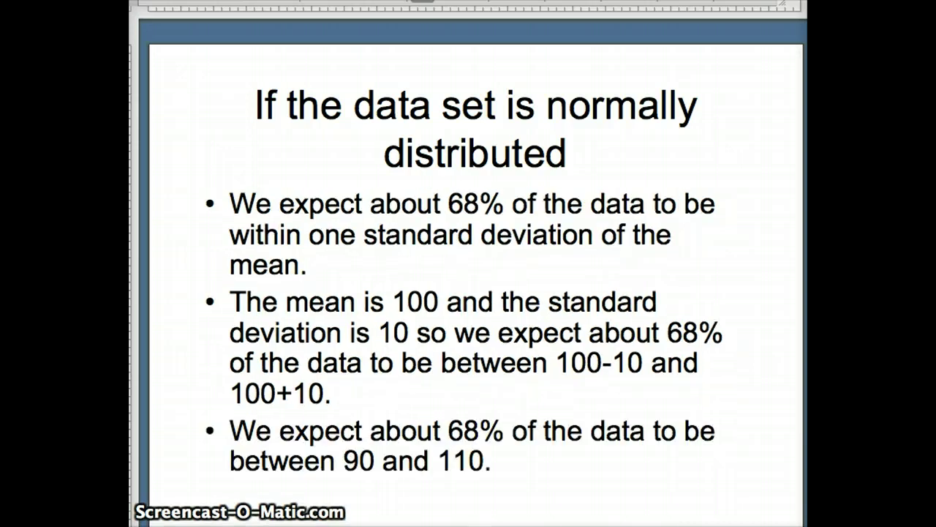
# Reveal the 95% slide's mean-100/SD-10 and 80-to-120 bullets, then advance to the 99.7% slide
pyautogui.press('pagedown')
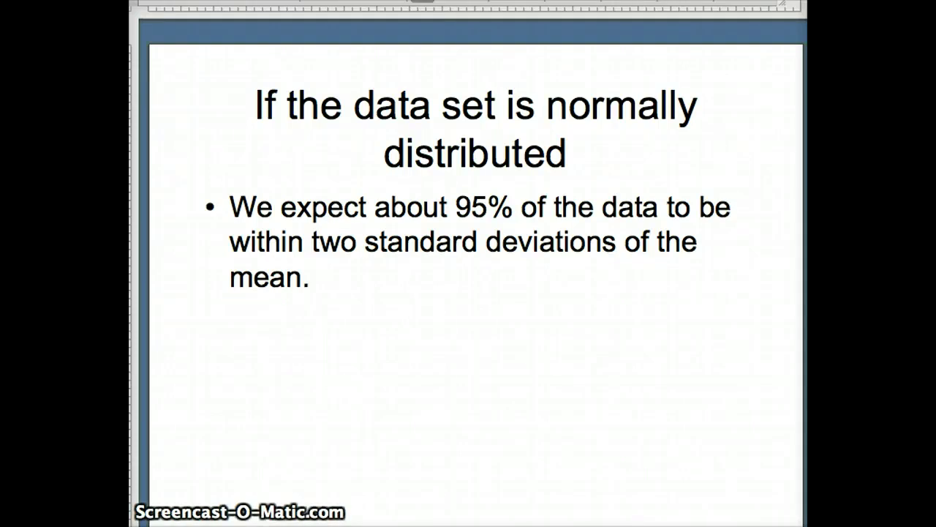
pyautogui.press('Right')
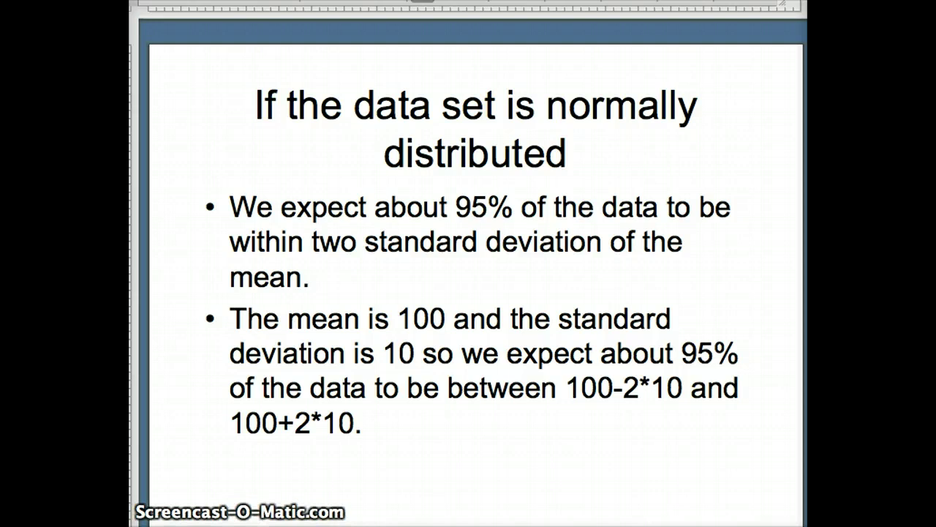
pyautogui.press('Right')
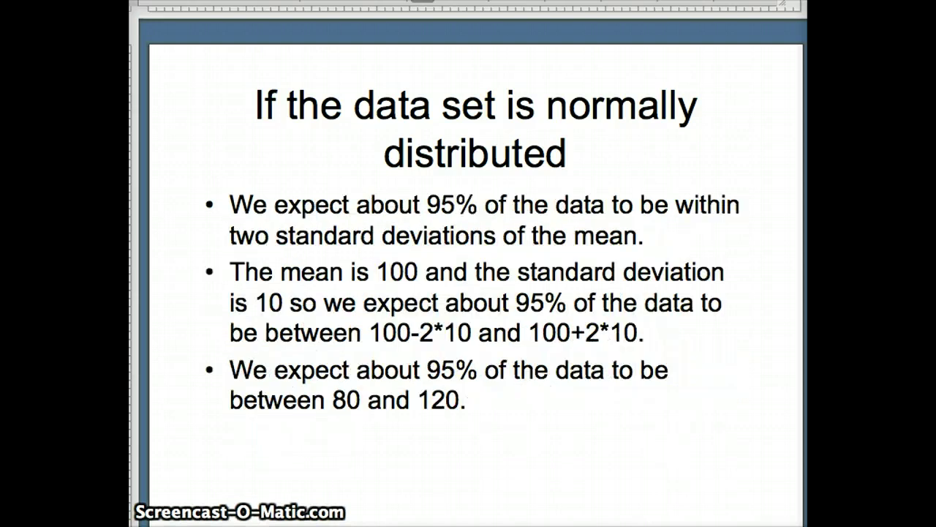
pyautogui.press('Right')
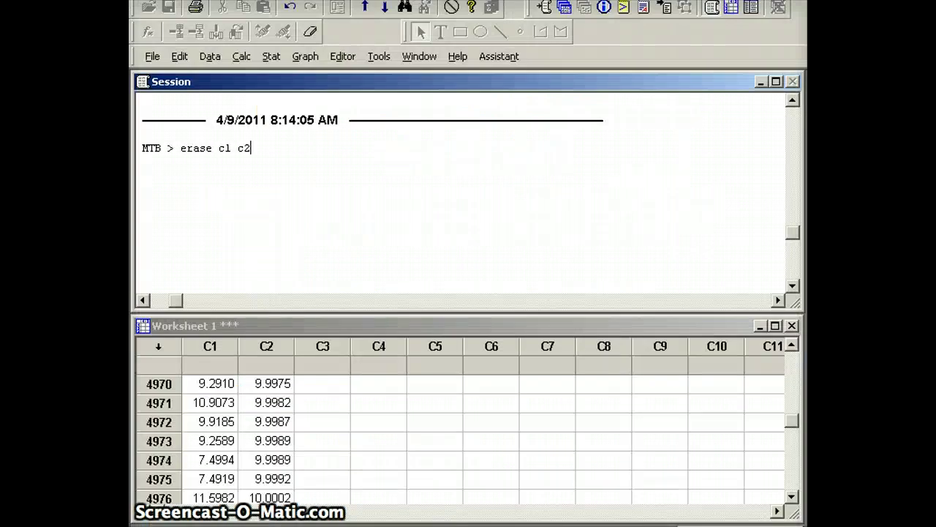
# Erase C1 and C2, then run 'random 10000 c1;' with subcommand 'normal 50 5.'
pyautogui.press('Return')
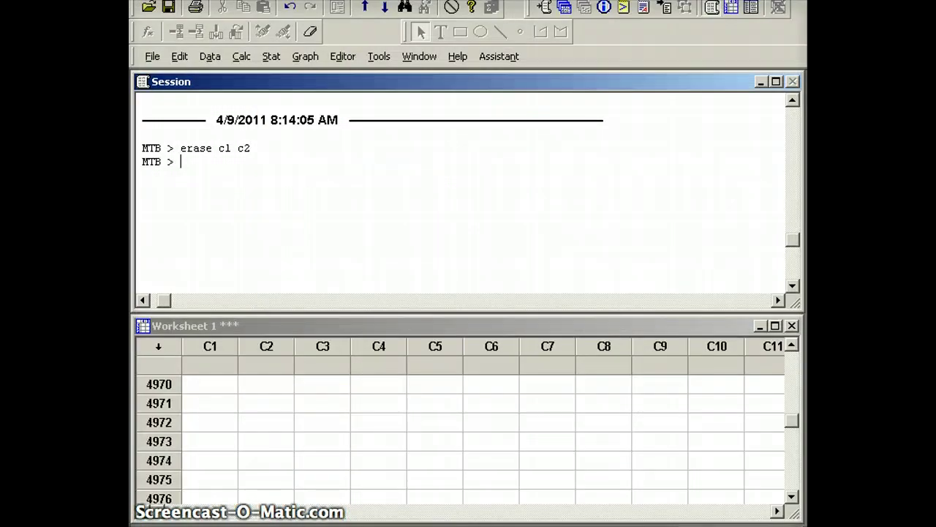
pyautogui.write('ran')
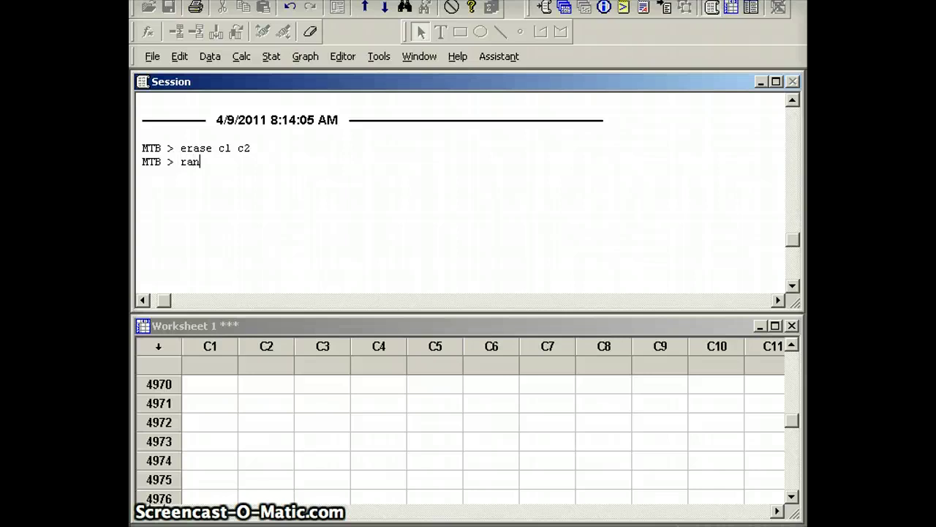
pyautogui.write('dom')
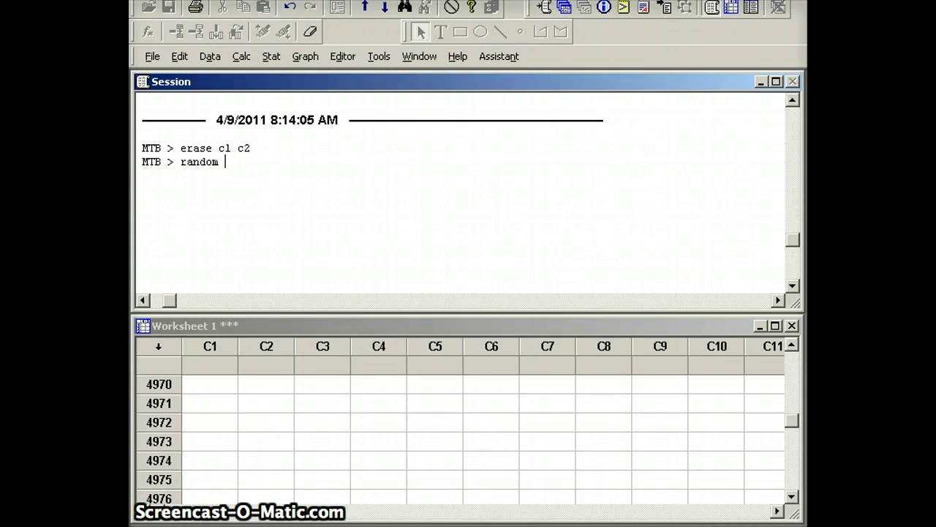
pyautogui.write(' 1000')
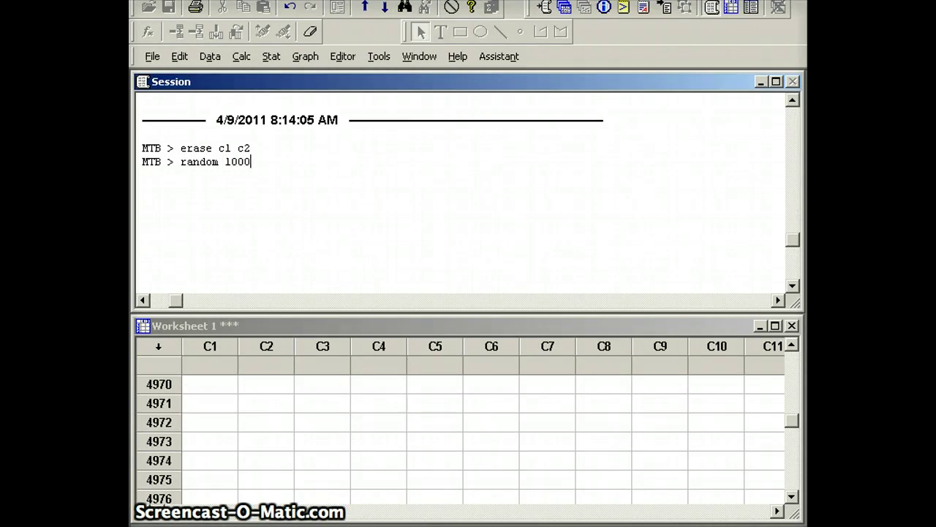
pyautogui.write('0')
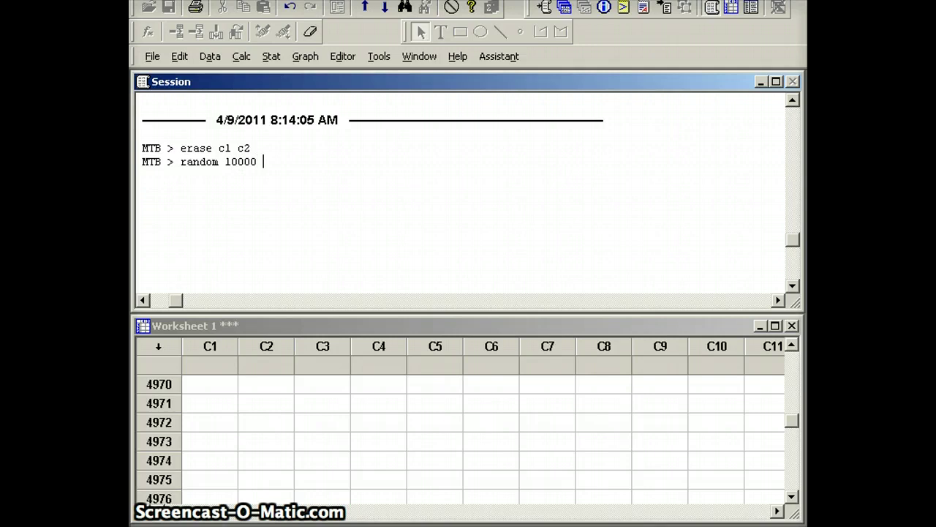
pyautogui.write(' c1')
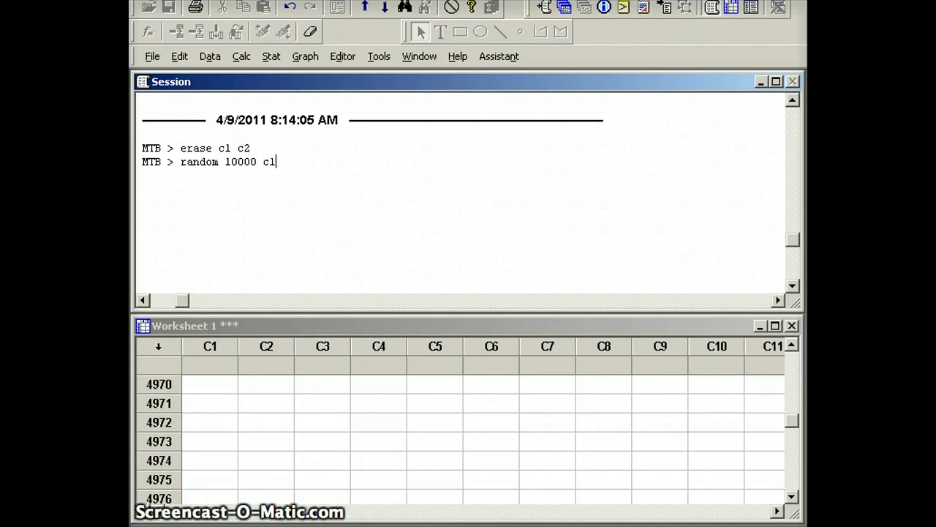
pyautogui.write(';')
pyautogui.press('Return')
pyautogui.write('n')
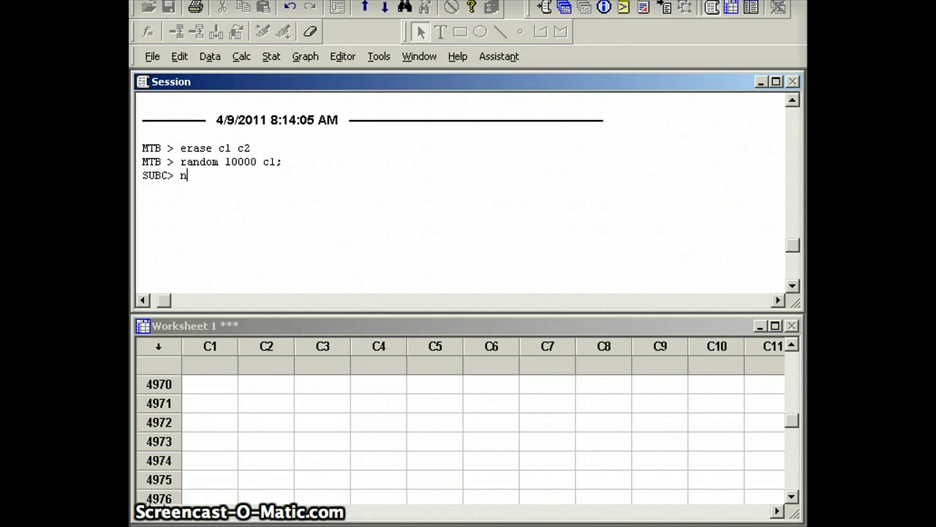
pyautogui.write('orma')
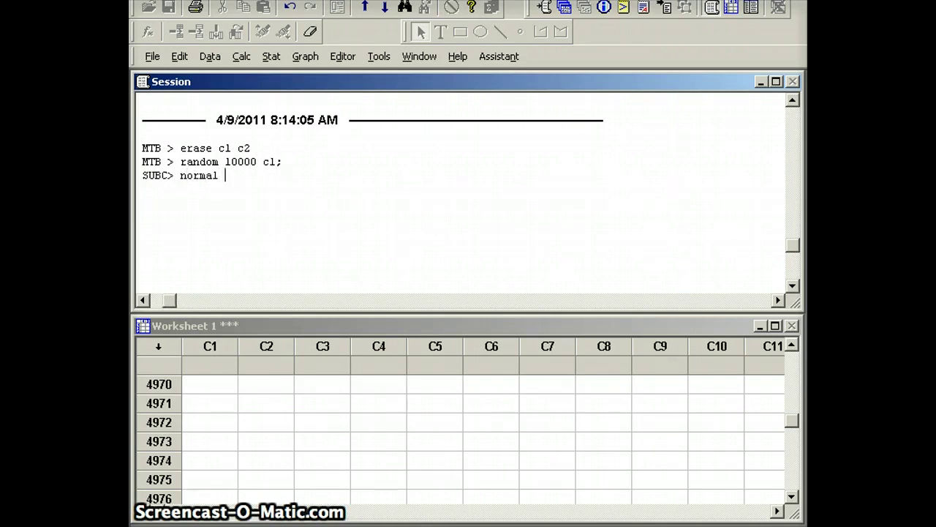
pyautogui.write('l ')
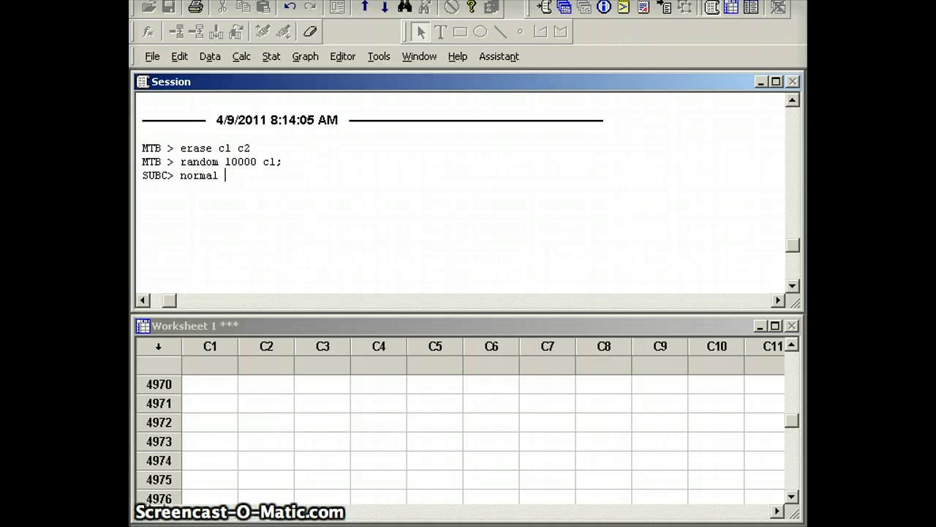
pyautogui.write('50 ')
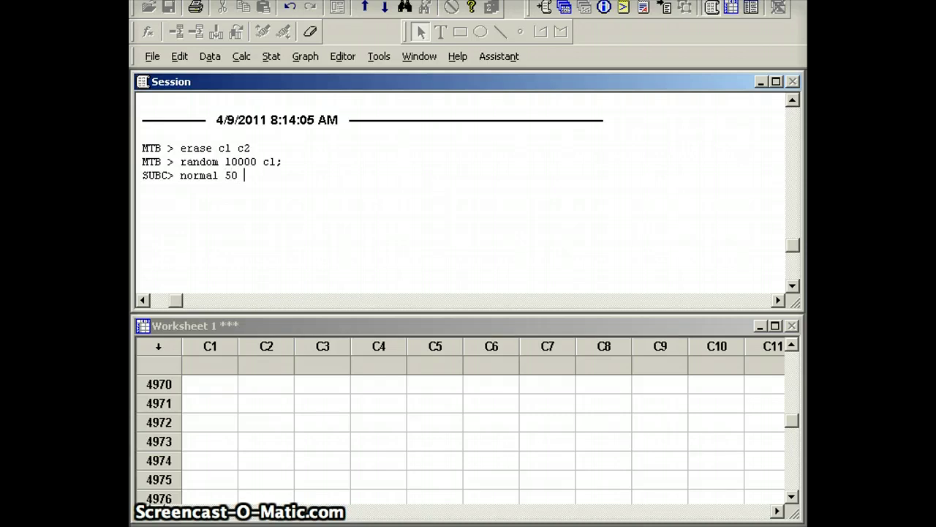
pyautogui.write('5')
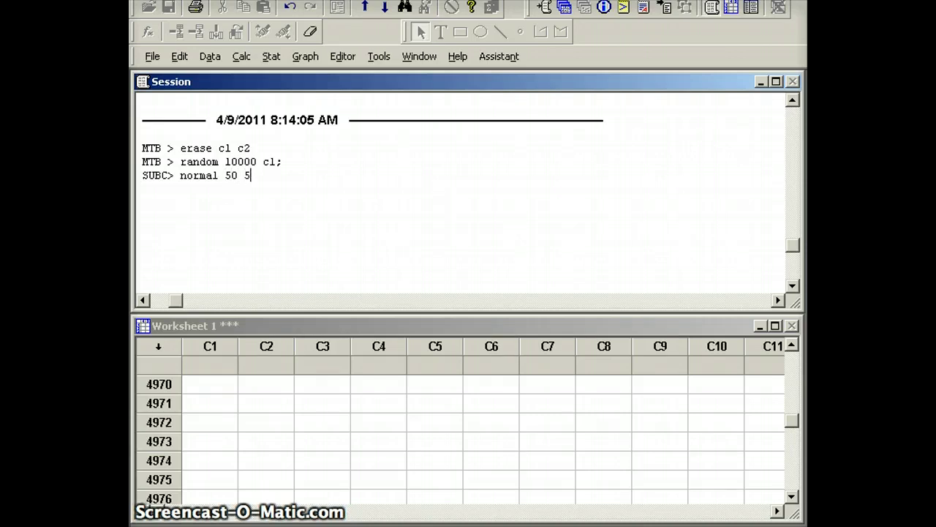
pyautogui.write('.')
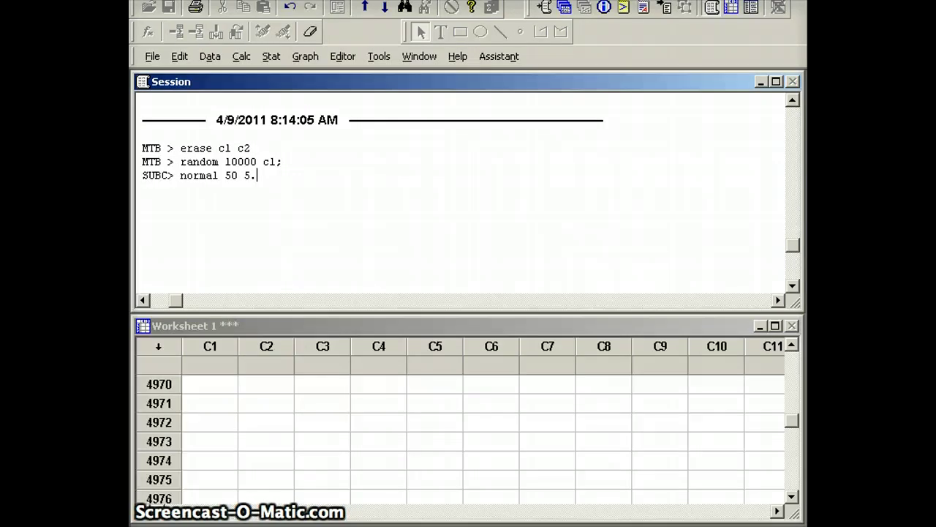
pyautogui.press('Return')
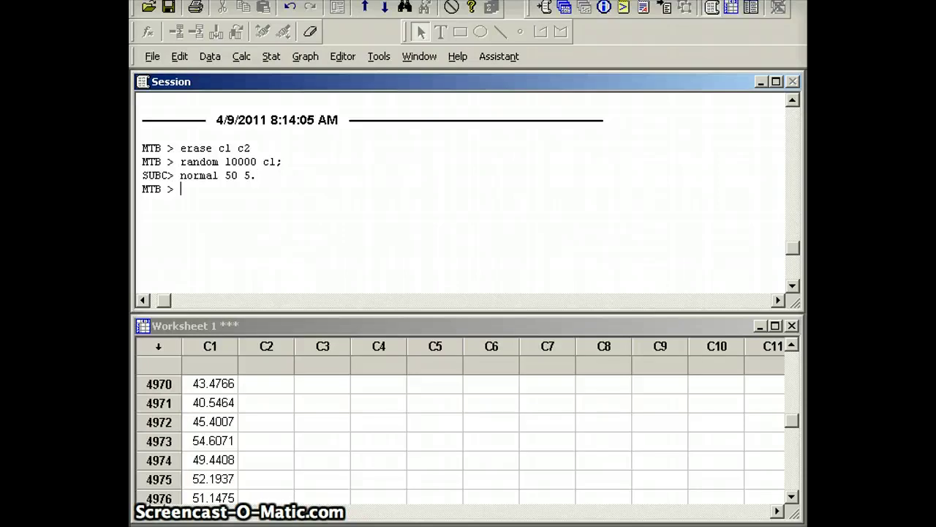
# Add session notes 'The population is normal with mu = 50 and sigma =5' and 'What portion of the data is between 45 and 55'
pyautogui.click(281, 177)
pyautogui.press('Return')
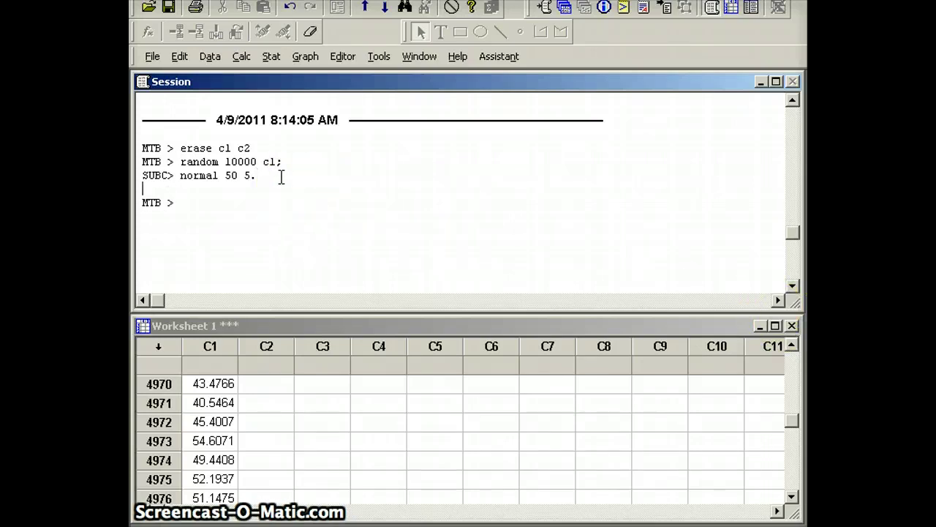
pyautogui.write('The')
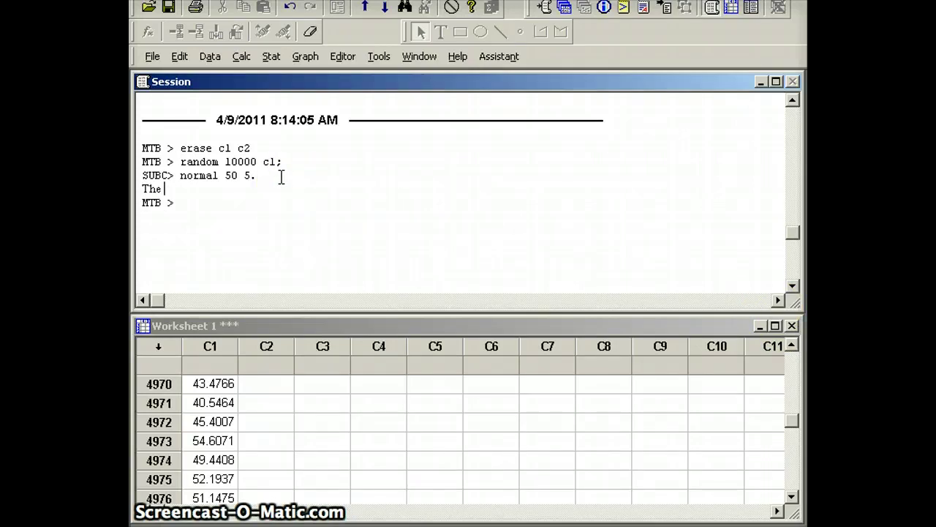
pyautogui.write(' popu')
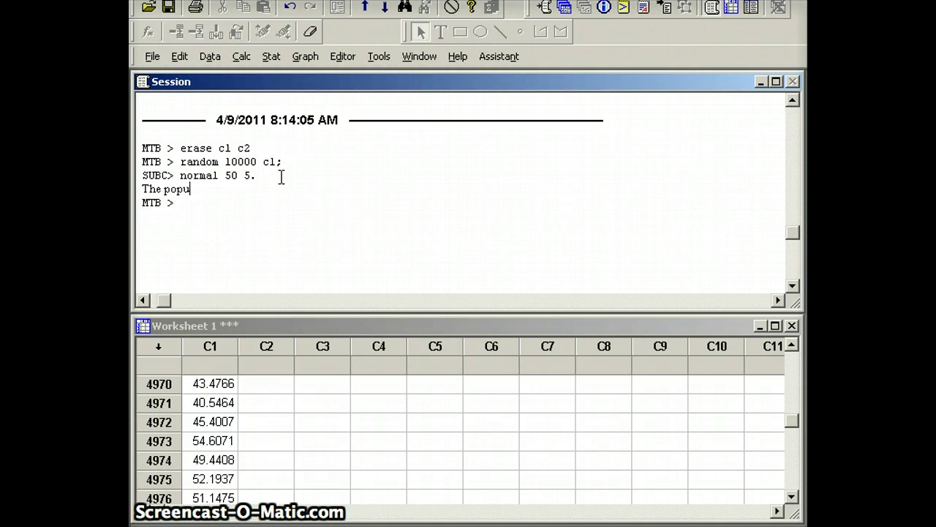
pyautogui.write('lation i')
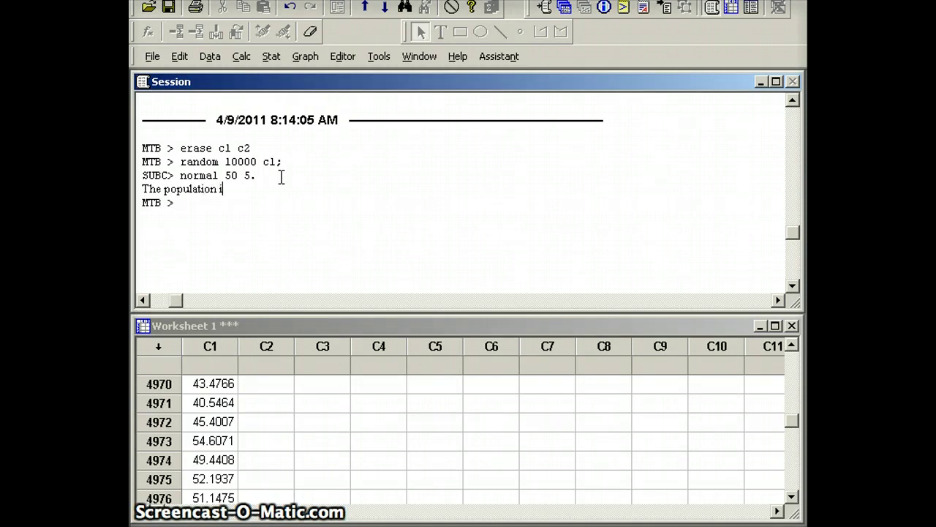
pyautogui.write('s normal')
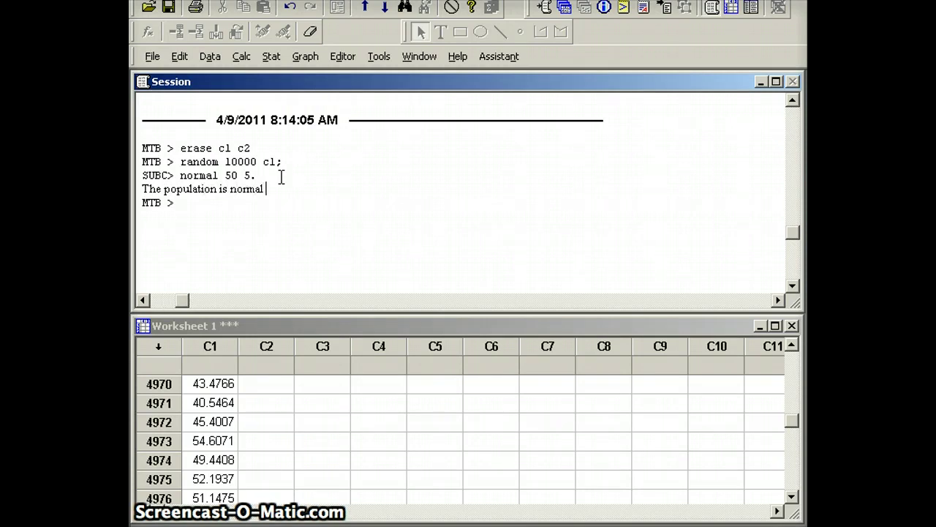
pyautogui.write(' with')
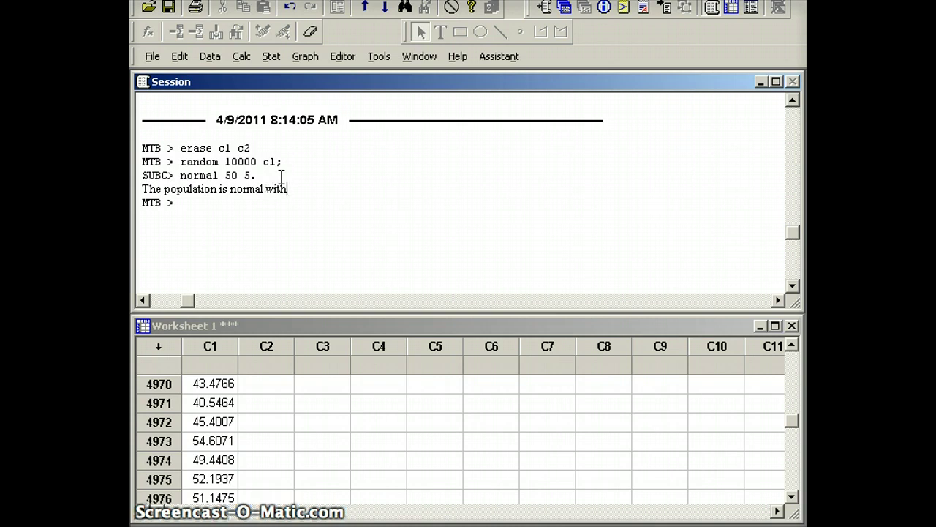
pyautogui.write(' mu = ')
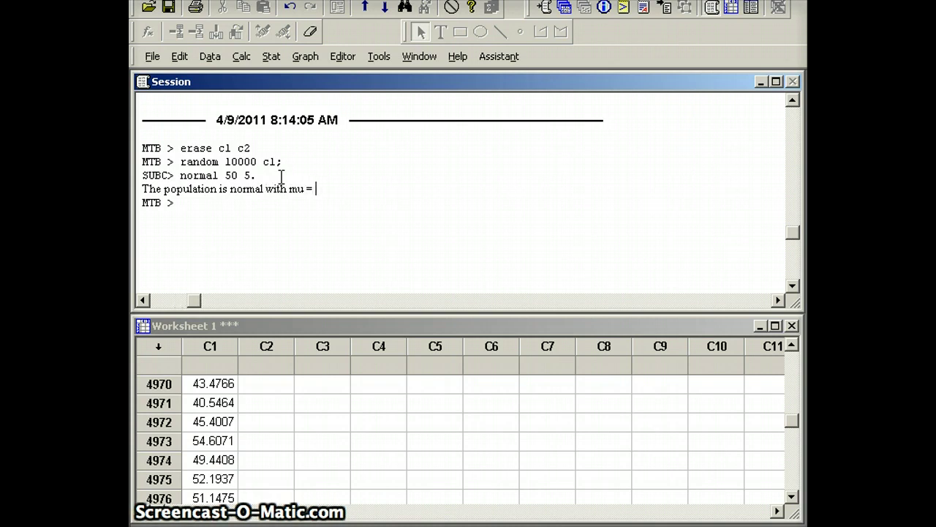
pyautogui.write('50 an')
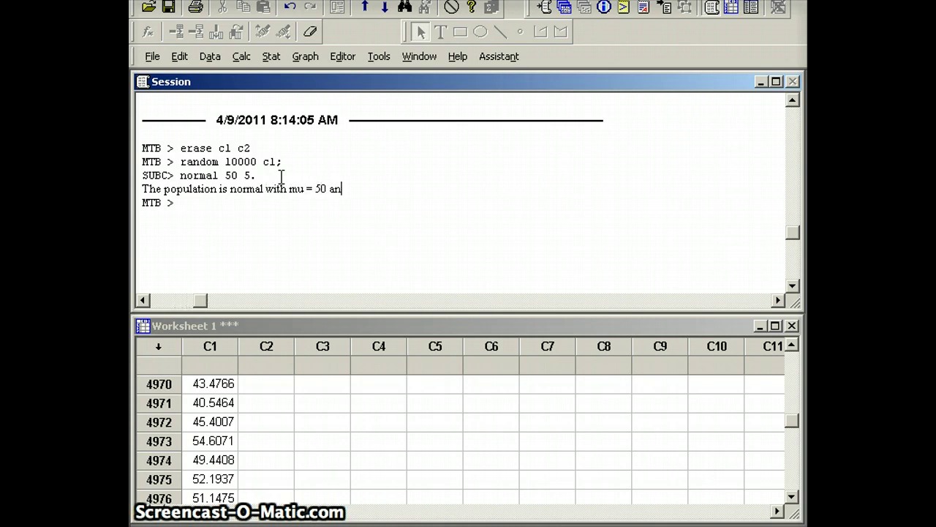
pyautogui.write('d sigm')
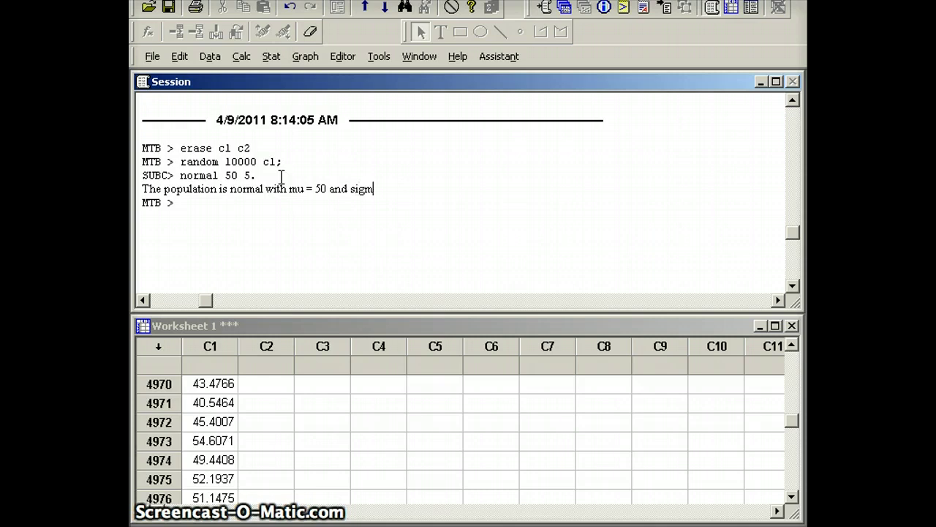
pyautogui.write('a ')
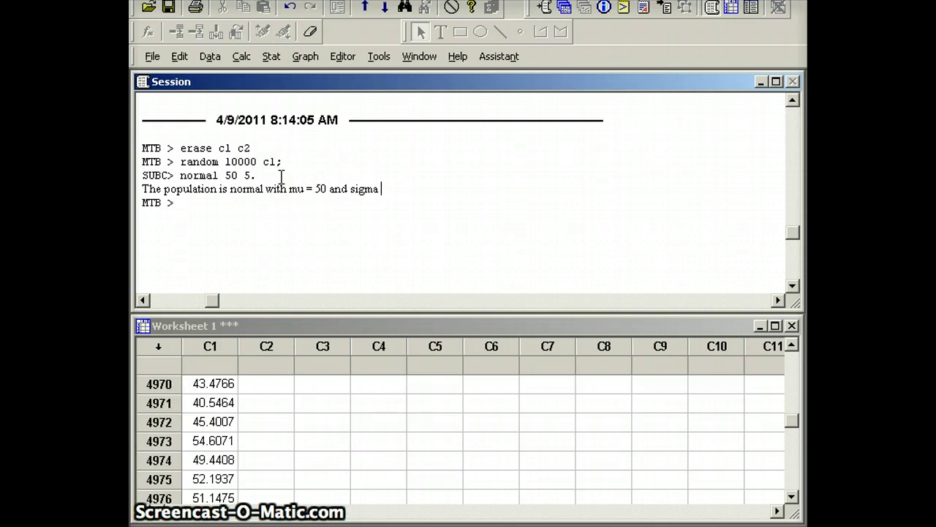
pyautogui.write('=5')
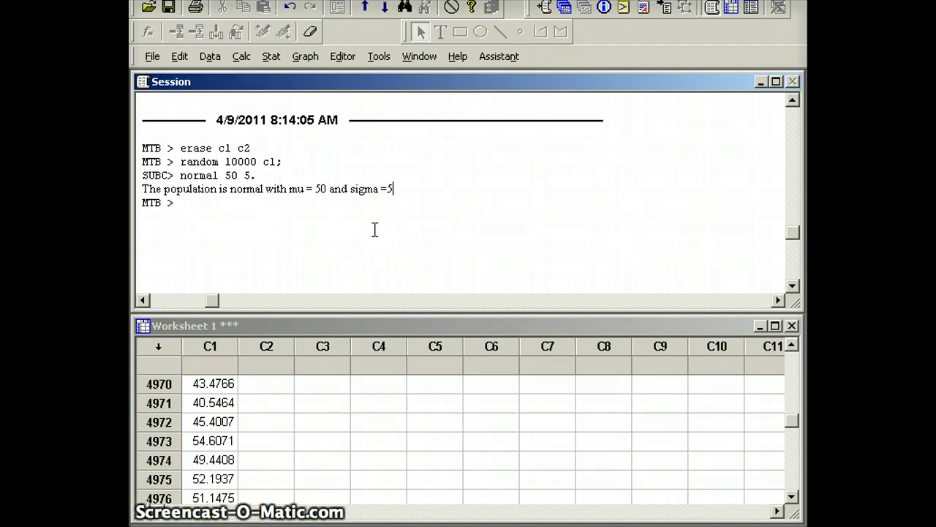
pyautogui.press('Return')
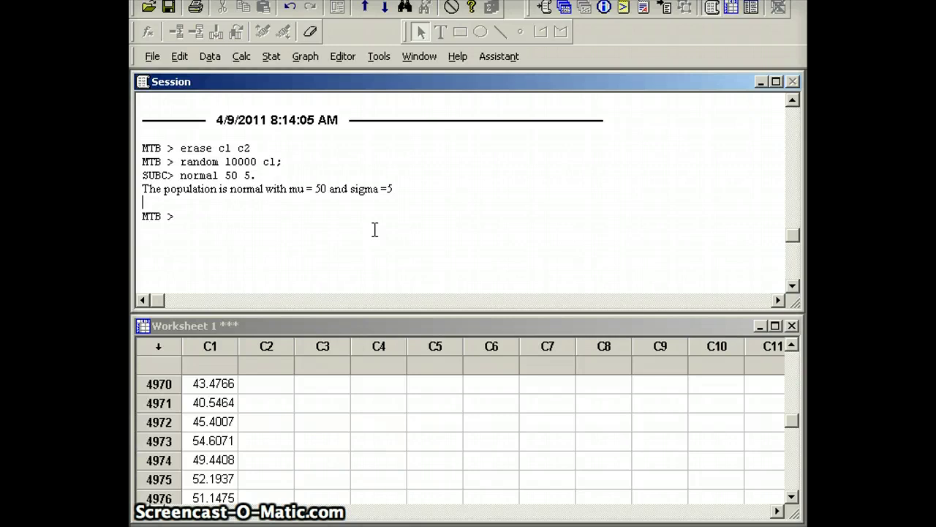
pyautogui.write('What ')
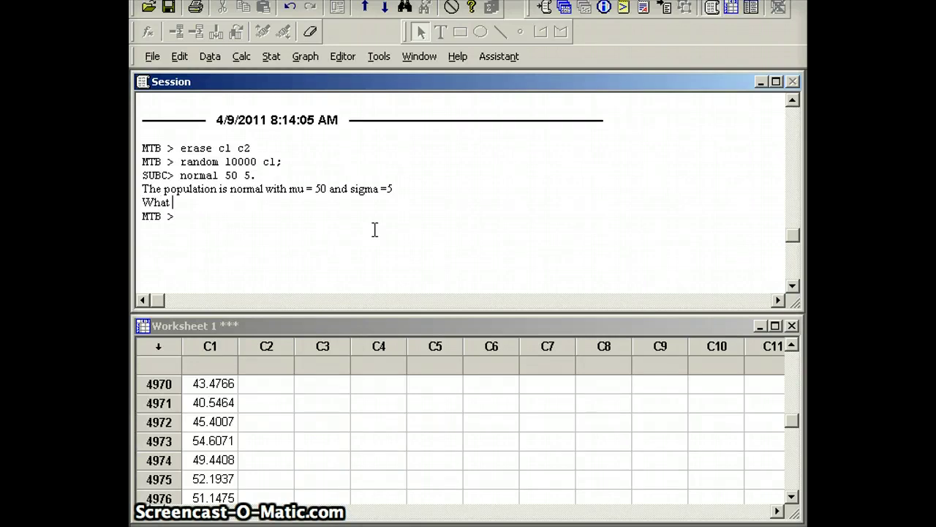
pyautogui.write('portion of the data')
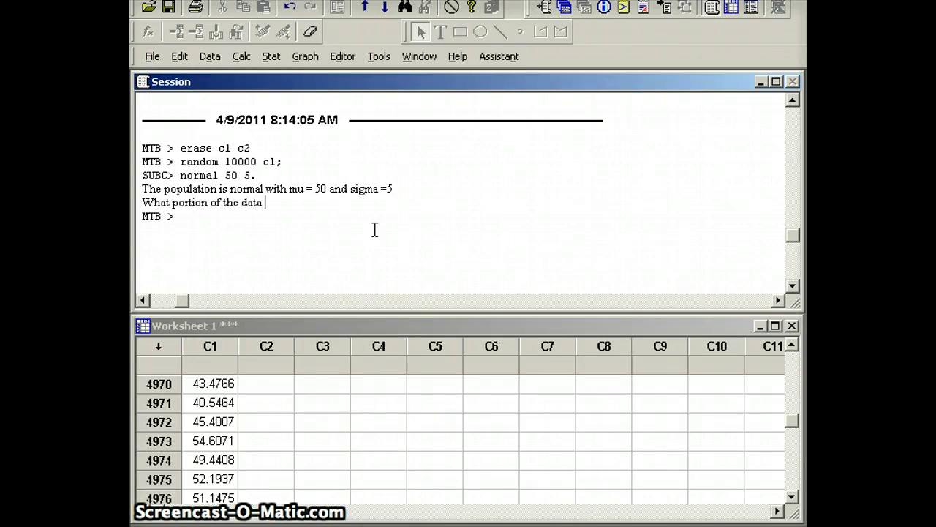
pyautogui.write(' is between ')
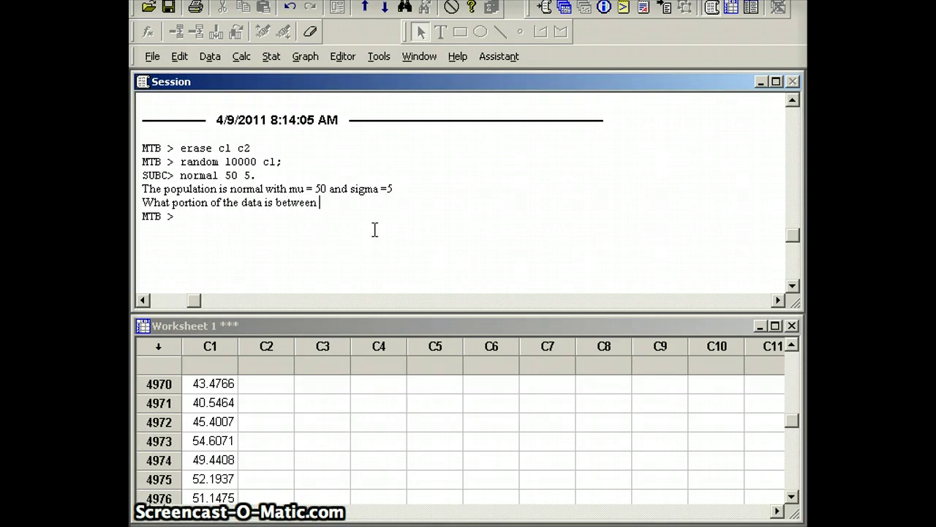
pyautogui.write('45 and 55?')
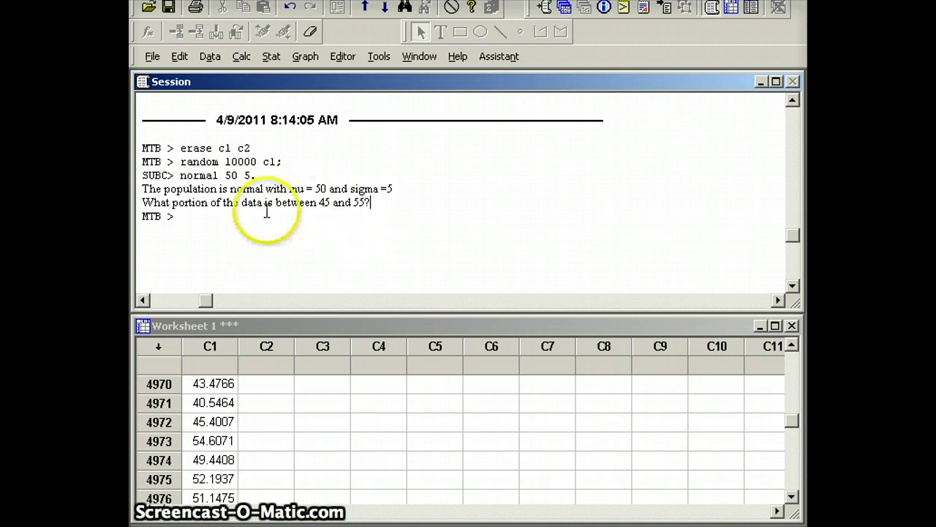
pyautogui.click(185, 217)
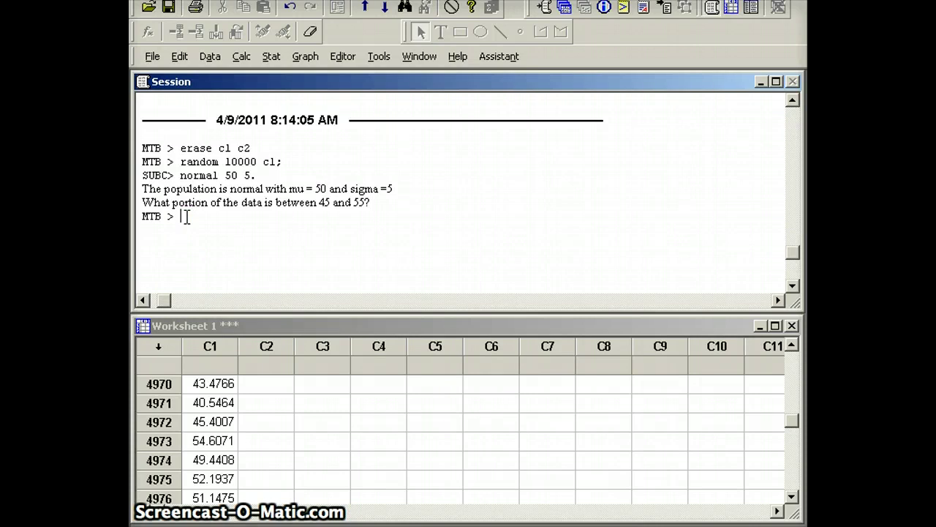
# Run histo c1 to view the bell-shaped histogram peaking near 50, then close it without saving
pyautogui.write('hi')
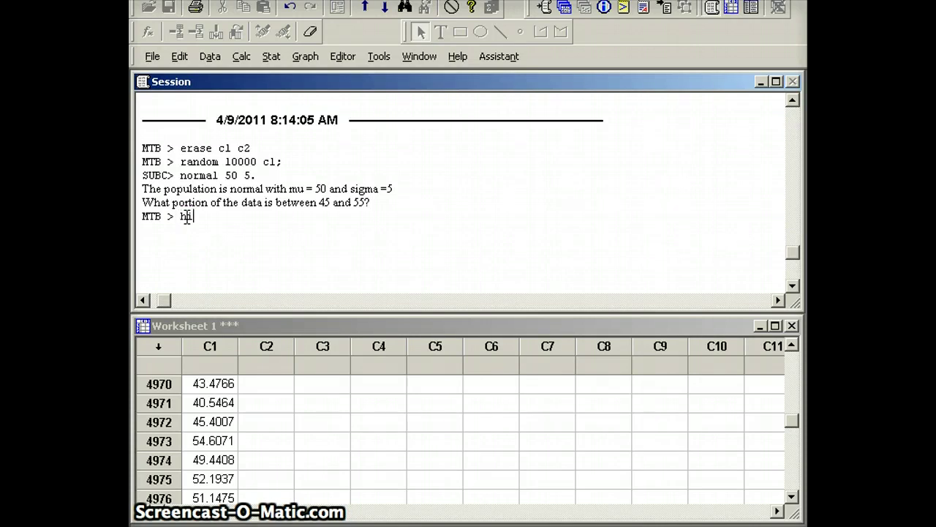
pyautogui.write('sto c')
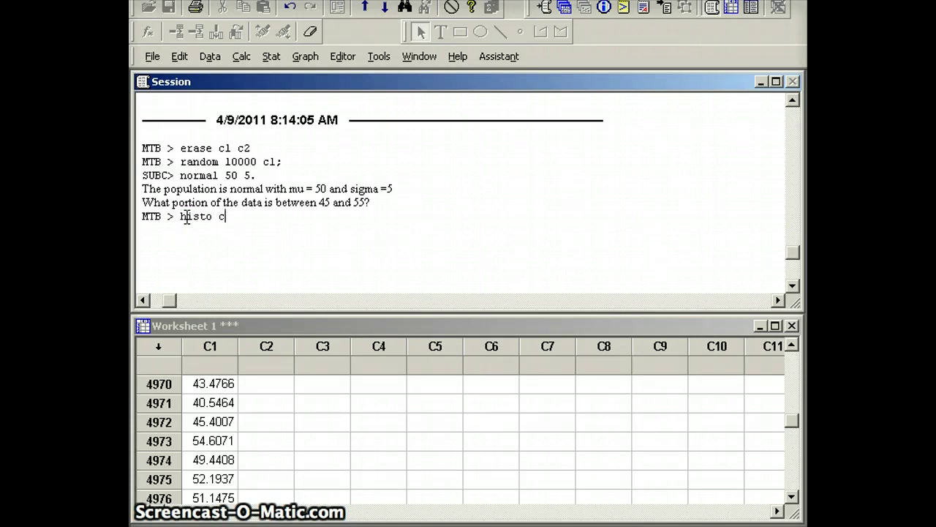
pyautogui.write('1')
pyautogui.press('Return')
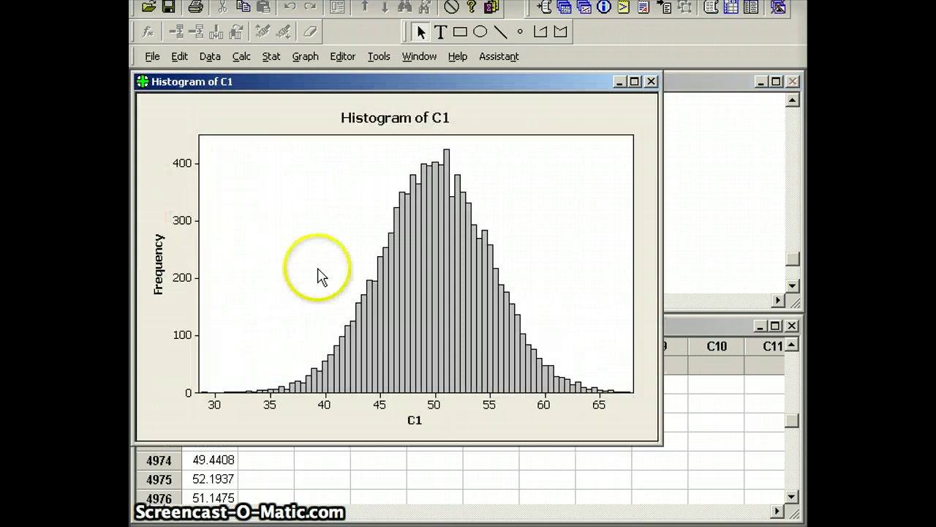
pyautogui.click(651, 82)
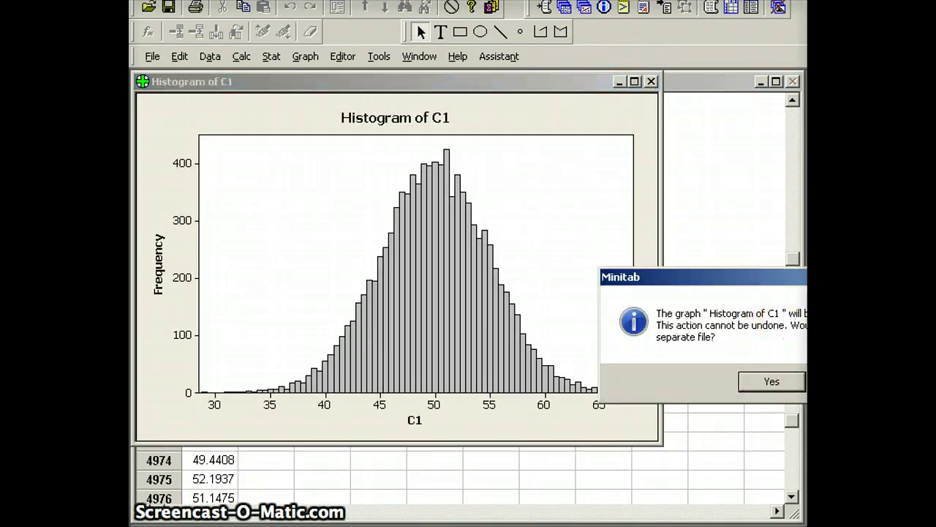
pyautogui.press('n')
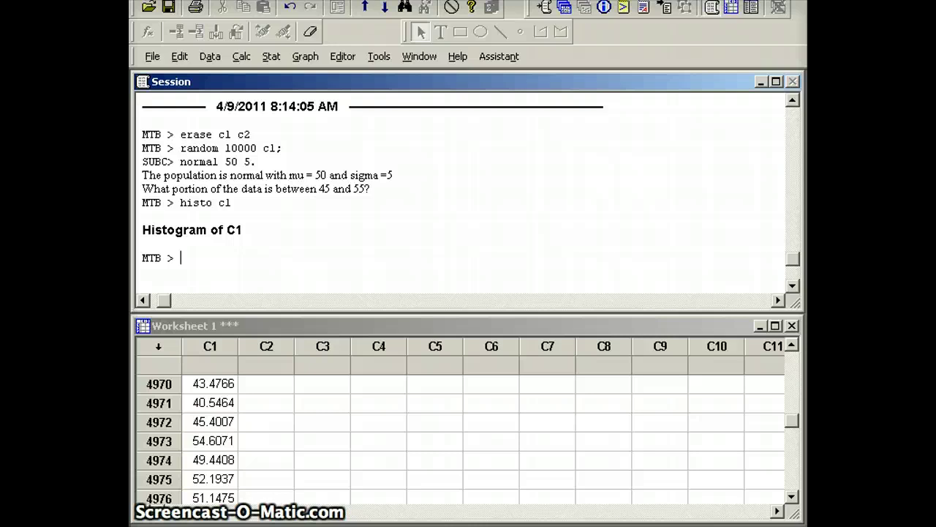
# Sort C1 into C2 with sort c1 c2 and scroll the worksheet to the values near 45
pyautogui.write('sort ')
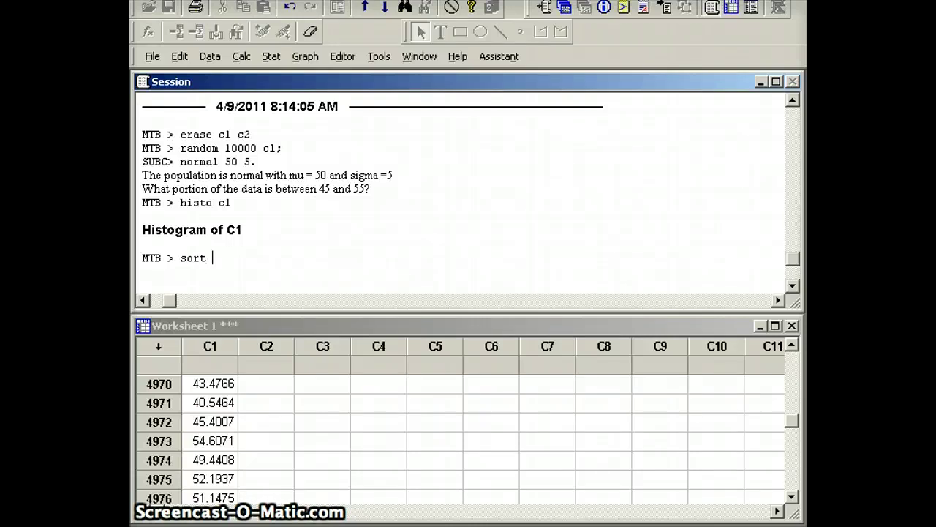
pyautogui.write('c1 c2')
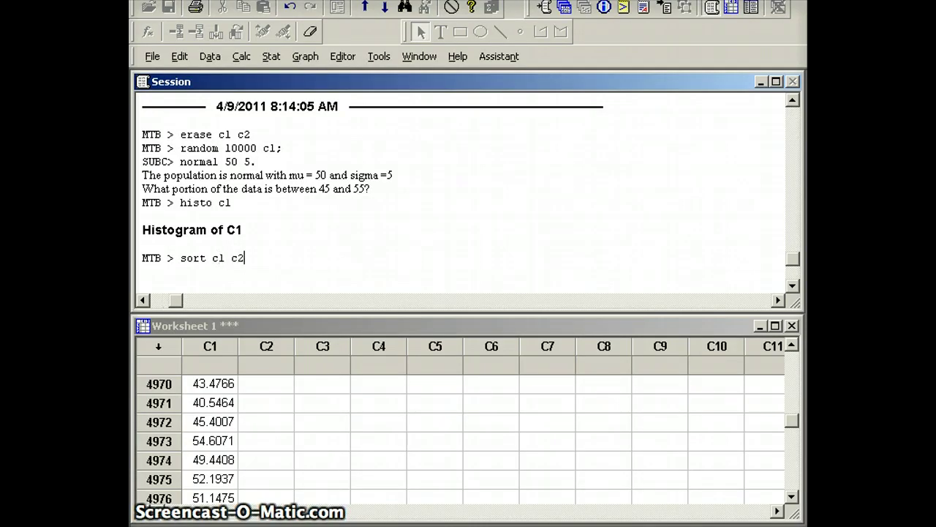
pyautogui.press('Return')
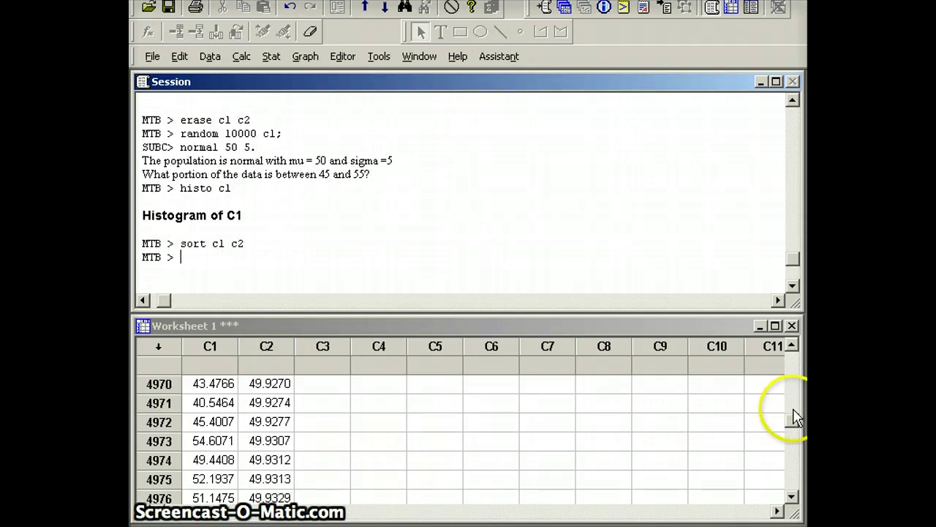
pyautogui.moveTo(792, 417); pyautogui.dragTo(794, 383)
pyautogui.click(792, 389)
pyautogui.click(792, 389)
pyautogui.click(792, 389)
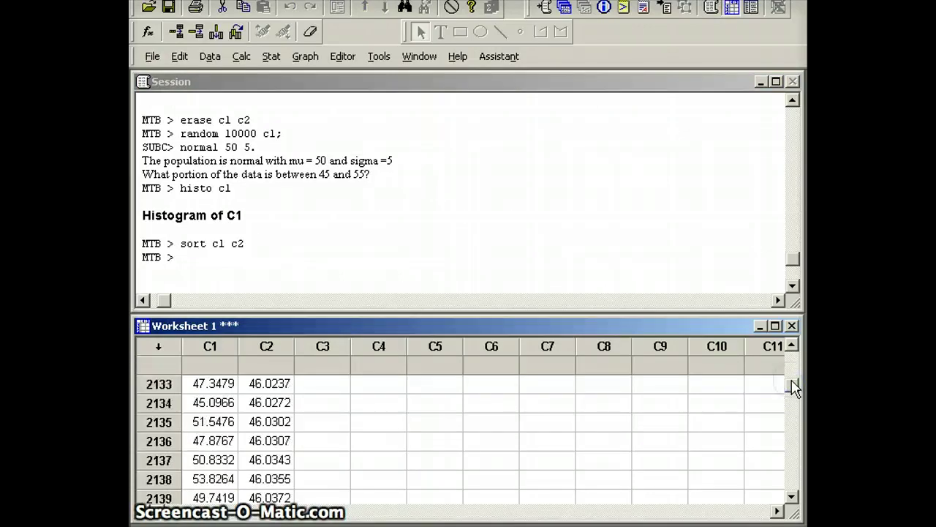
pyautogui.click(792, 347)
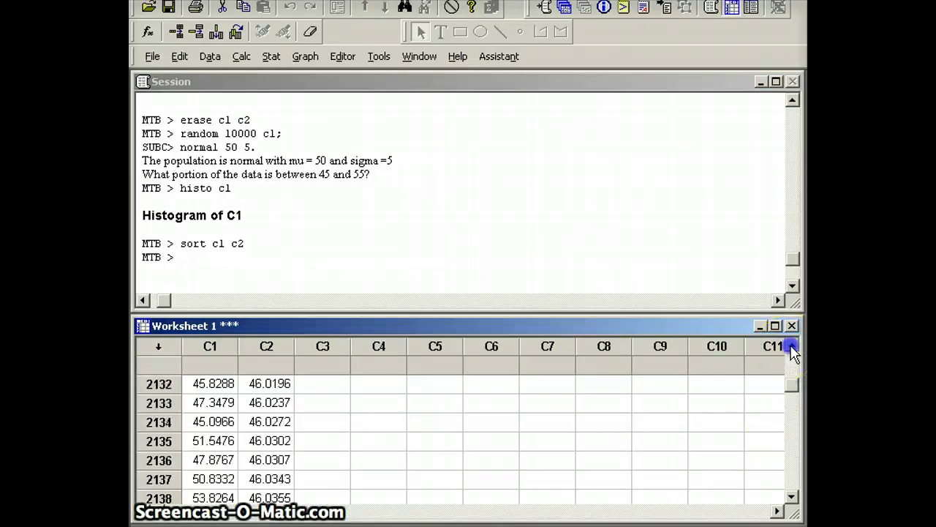
pyautogui.moveTo(792, 346); pyautogui.dragTo(792, 347)
pyautogui.moveTo(792, 379); pyautogui.dragTo(792, 380)
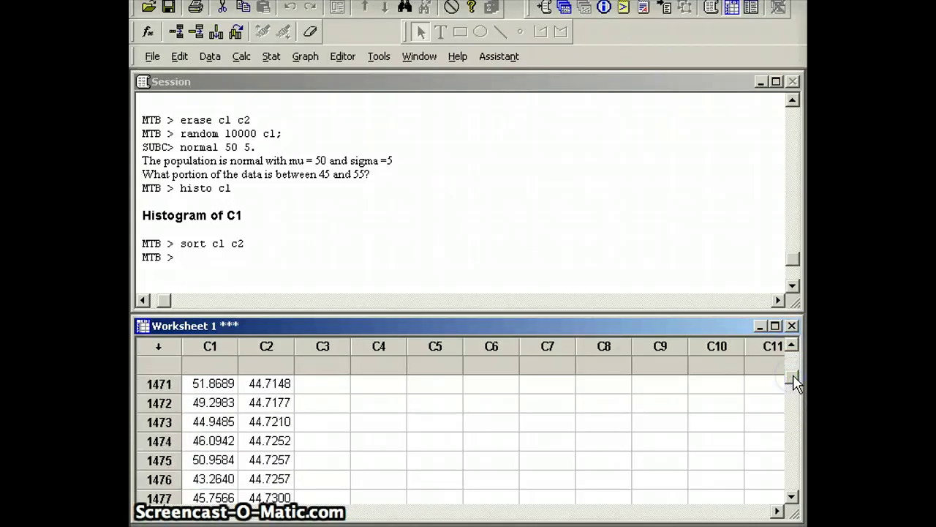
pyautogui.click(792, 496)
pyautogui.moveTo(792, 498); pyautogui.dragTo(792, 499)
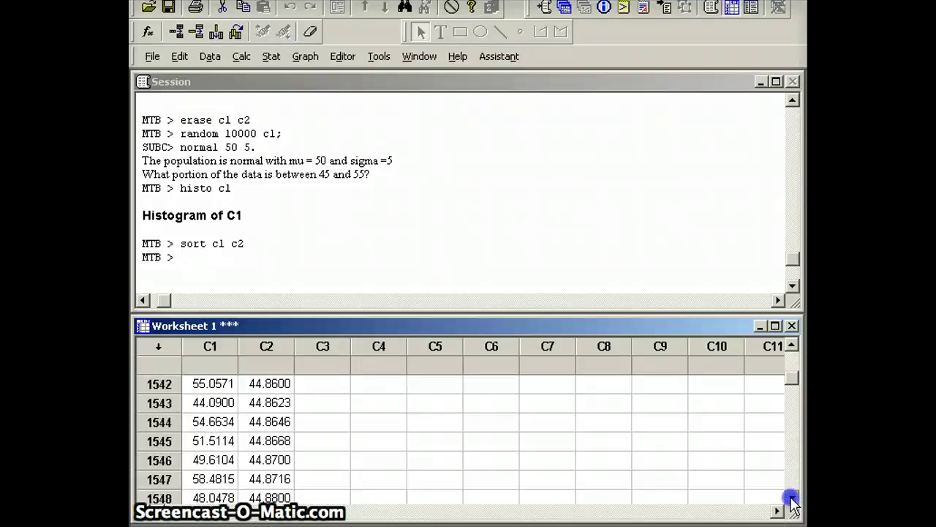
pyautogui.moveTo(792, 498); pyautogui.dragTo(792, 498)
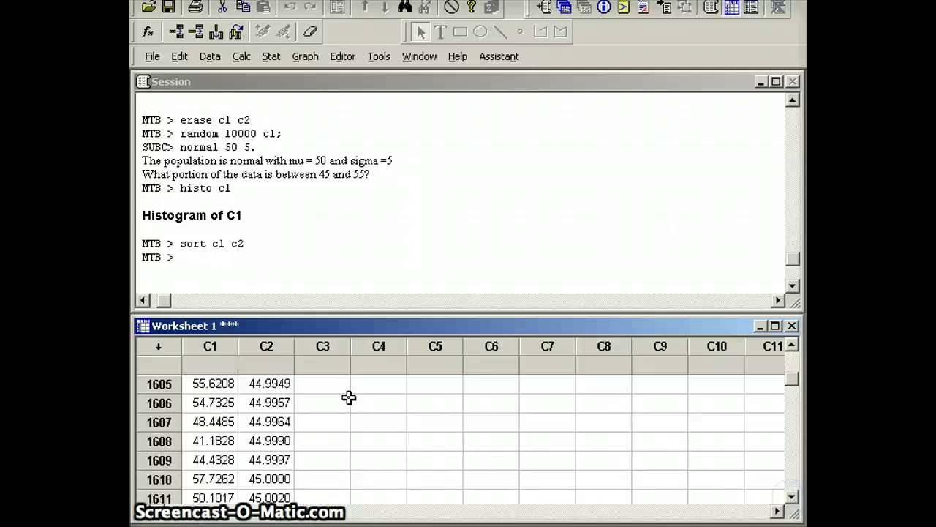
# Check C2 around row 1610 and note 1611, where values first reach 45, beside the sort command
pyautogui.click(272, 480)
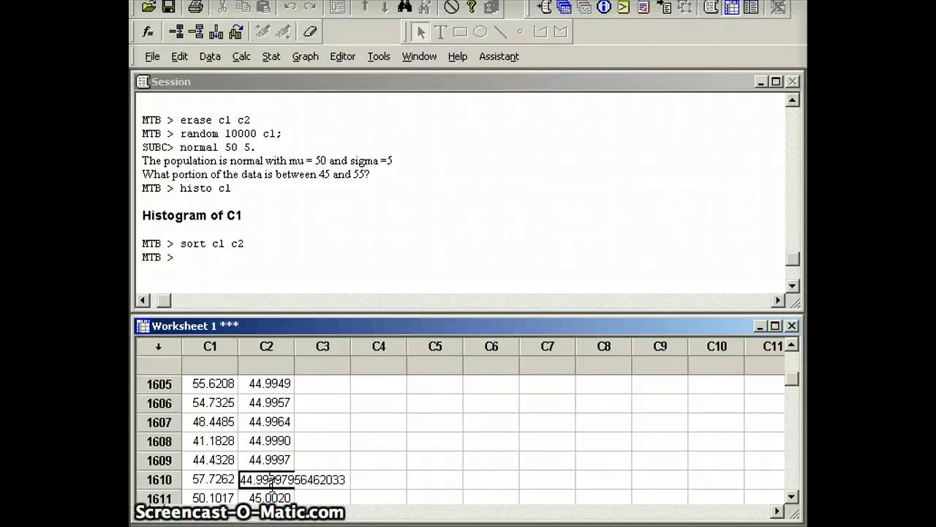
pyautogui.press('Return')
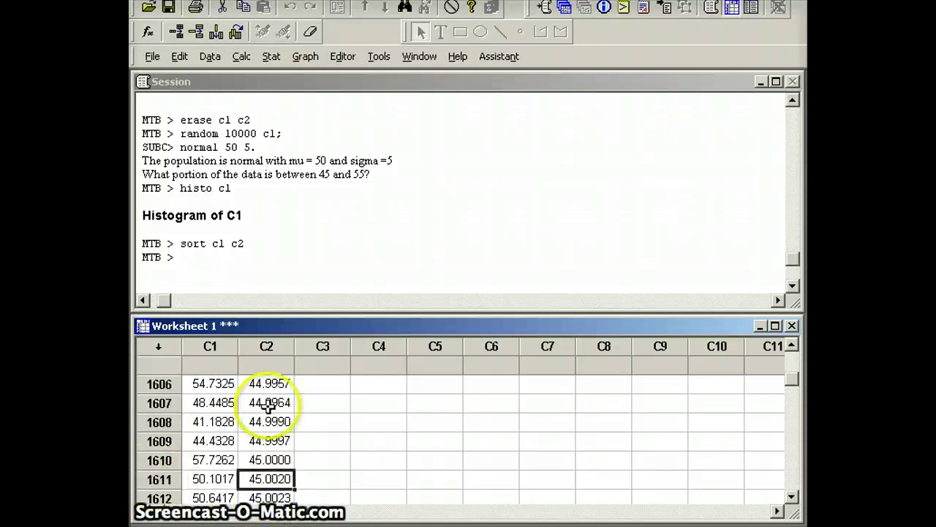
pyautogui.click(271, 244)
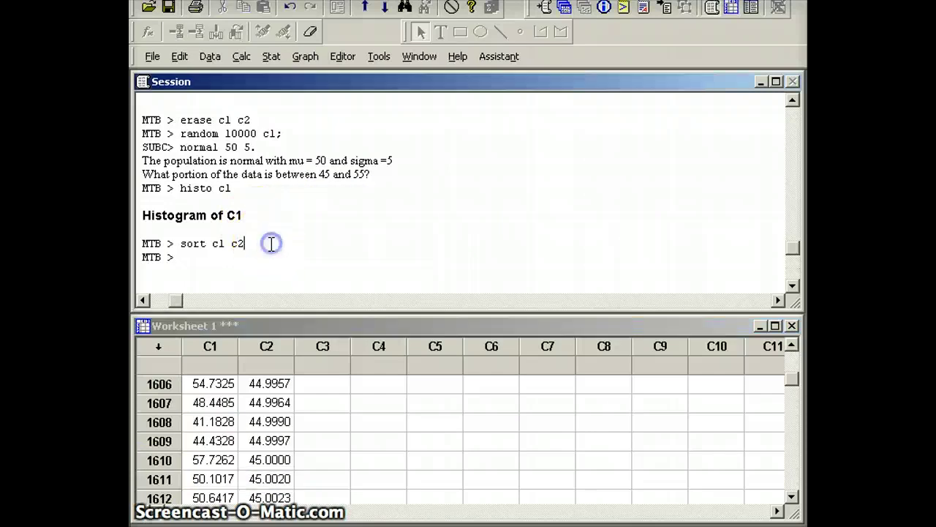
pyautogui.write('1611')
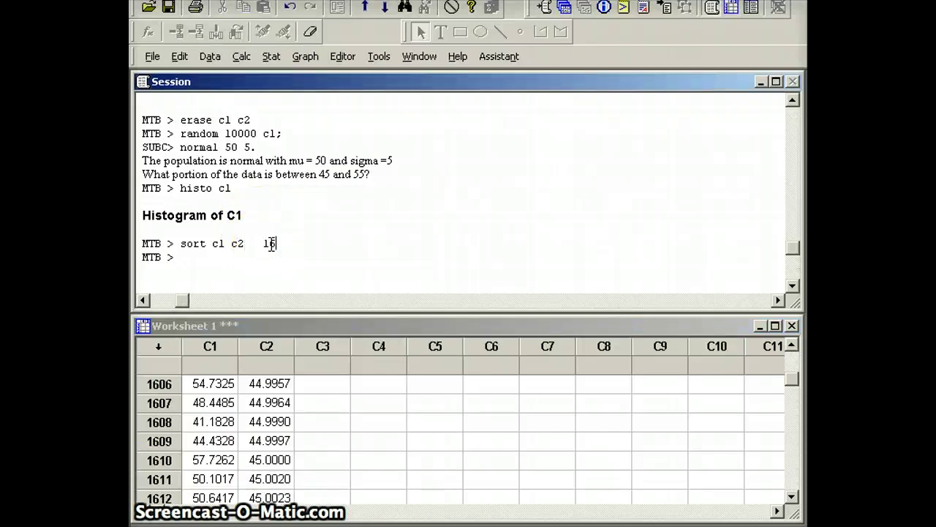
pyautogui.click(303, 240)
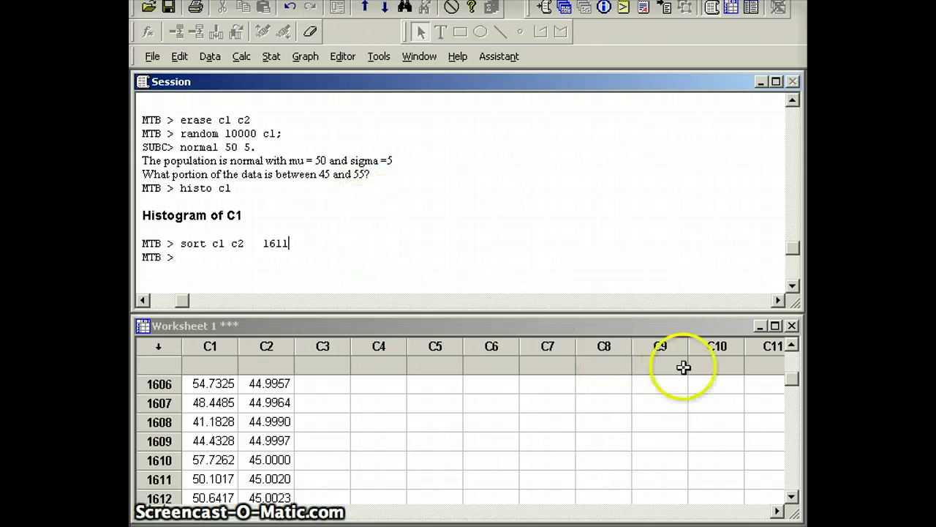
# Find row 8427 (54.9994), the last C2 value below 55, and add 8427 after 1611
pyautogui.moveTo(794, 386); pyautogui.dragTo(794, 480)
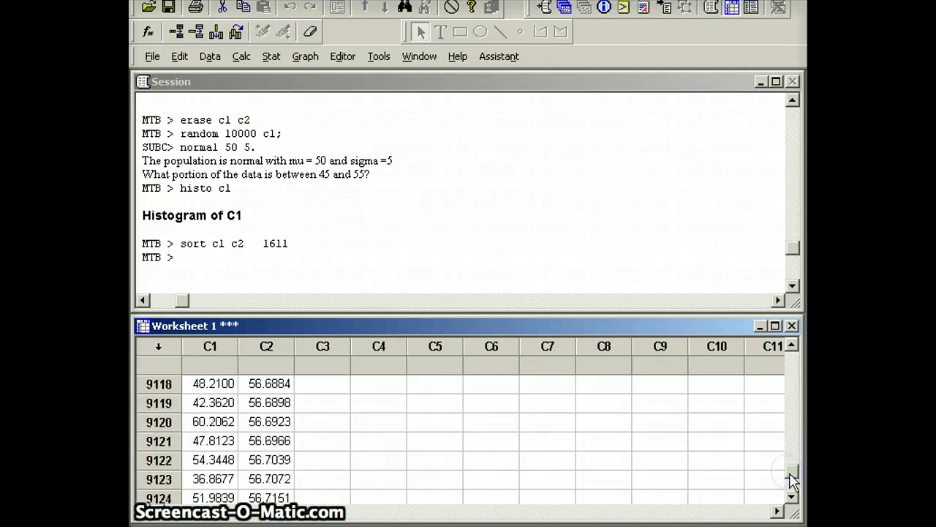
pyautogui.click(791, 346)
pyautogui.moveTo(791, 349); pyautogui.dragTo(791, 348)
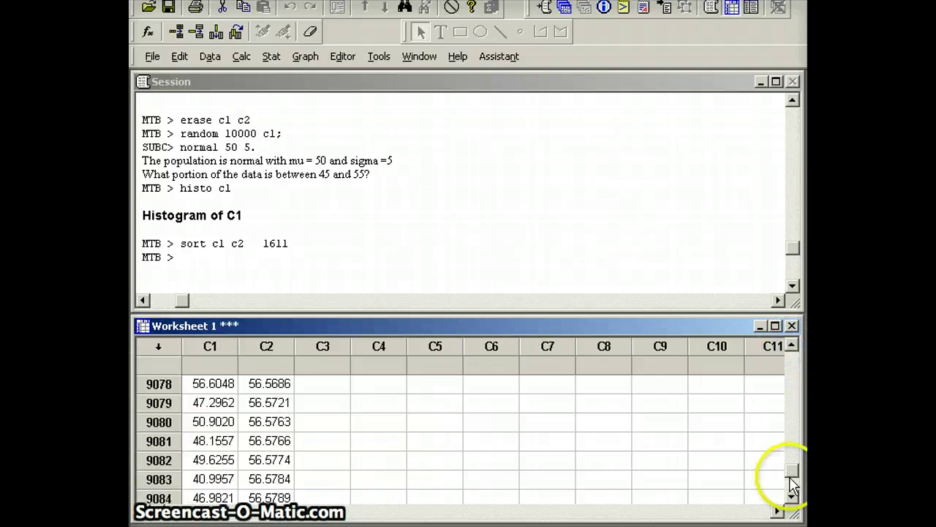
pyautogui.moveTo(790, 476); pyautogui.dragTo(790, 462)
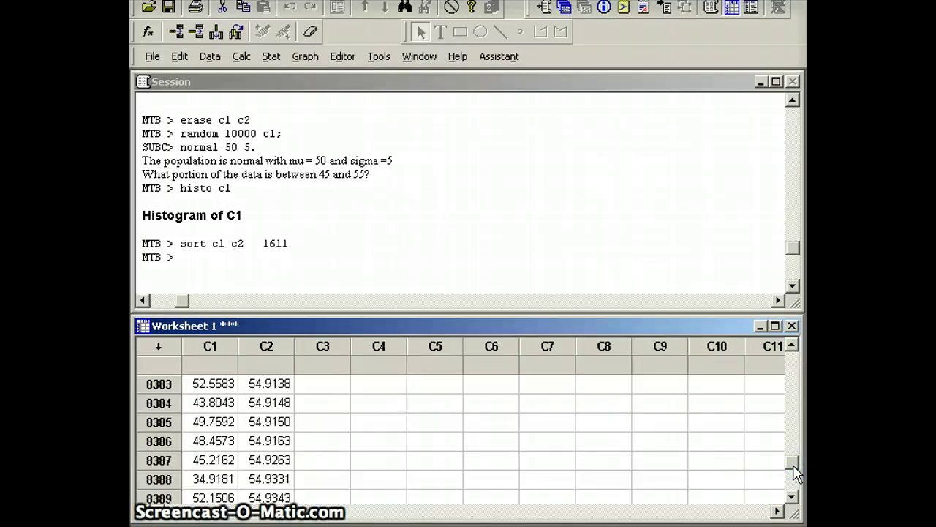
pyautogui.click(791, 497)
pyautogui.moveTo(791, 497); pyautogui.dragTo(793, 501)
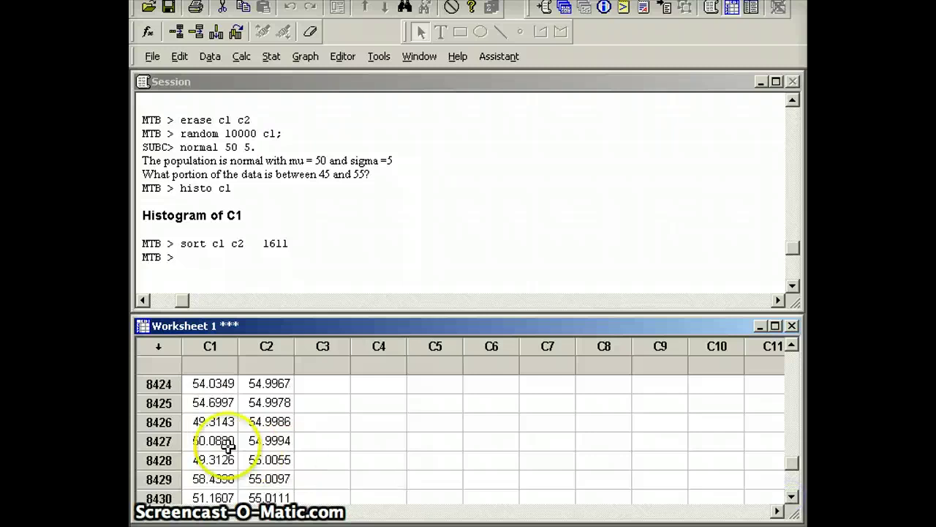
pyautogui.click(254, 443)
pyautogui.click(293, 244)
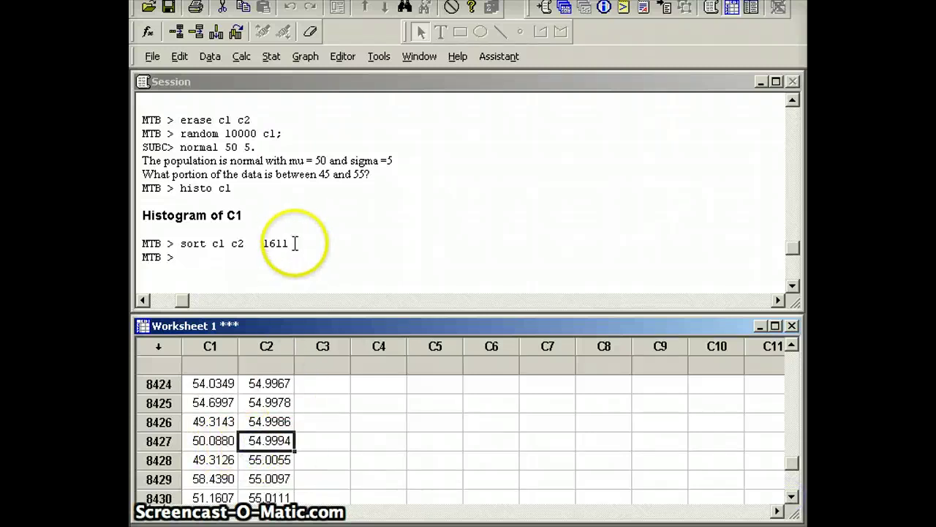
pyautogui.write('842')
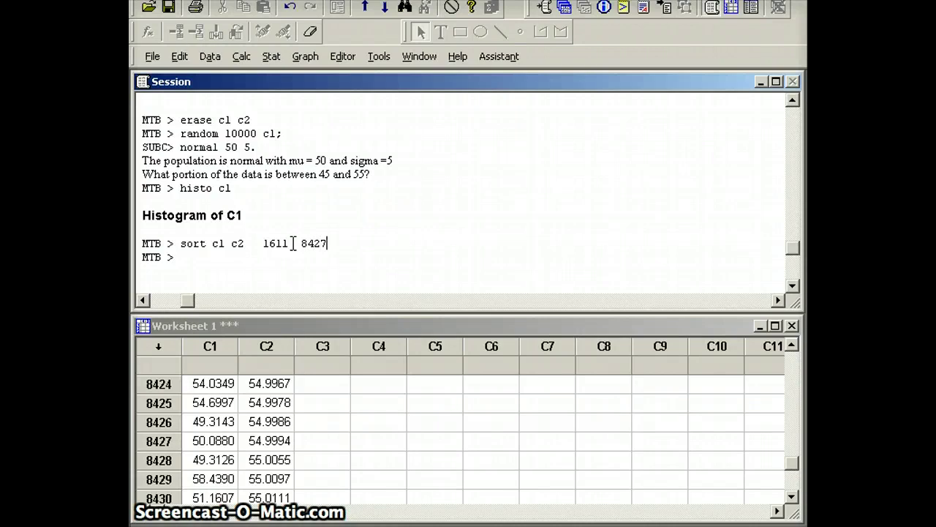
pyautogui.write('7')
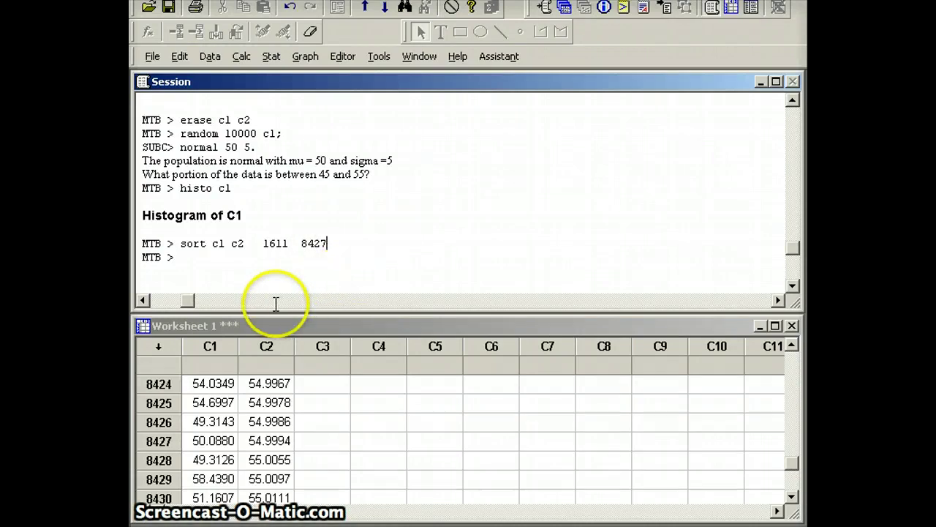
# Append '6817/10000' and '68' after 8427 in the sort note, then start a new line
pyautogui.click(334, 242)
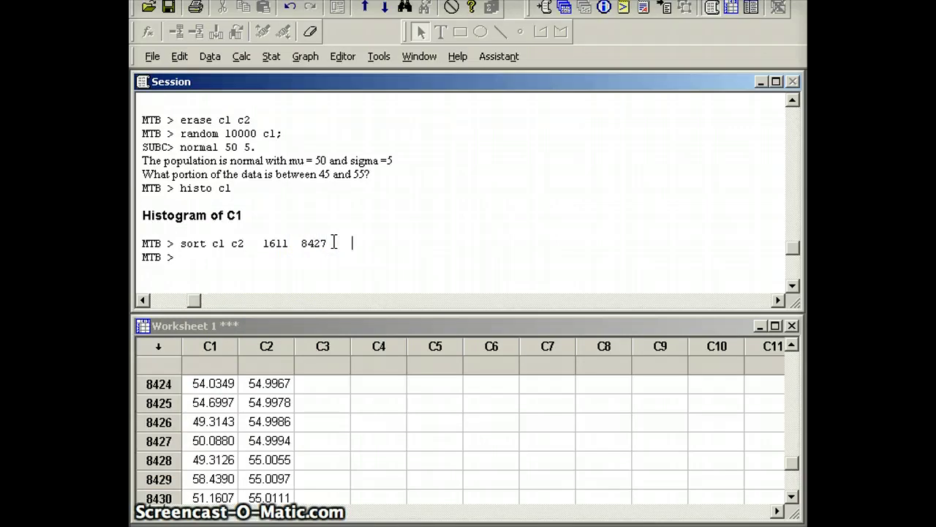
pyautogui.write('68')
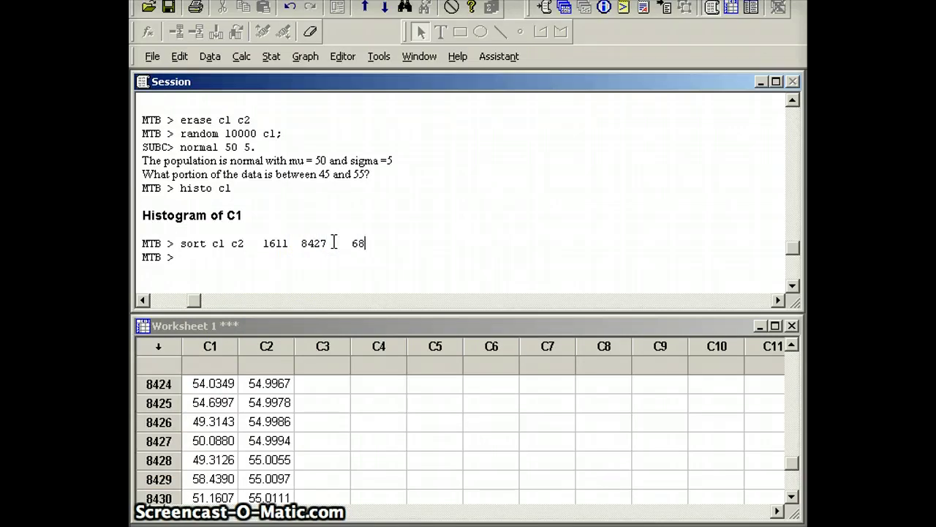
pyautogui.write('17/')
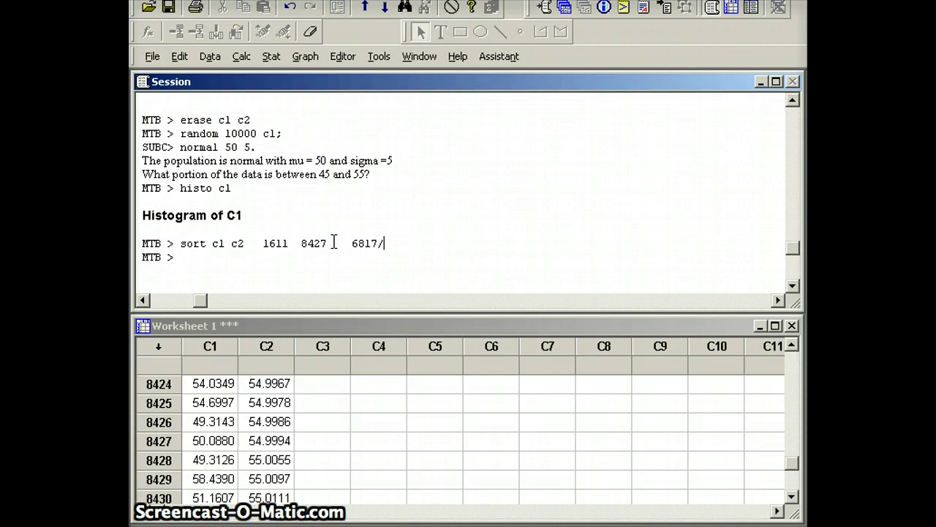
pyautogui.write('10000   68%')
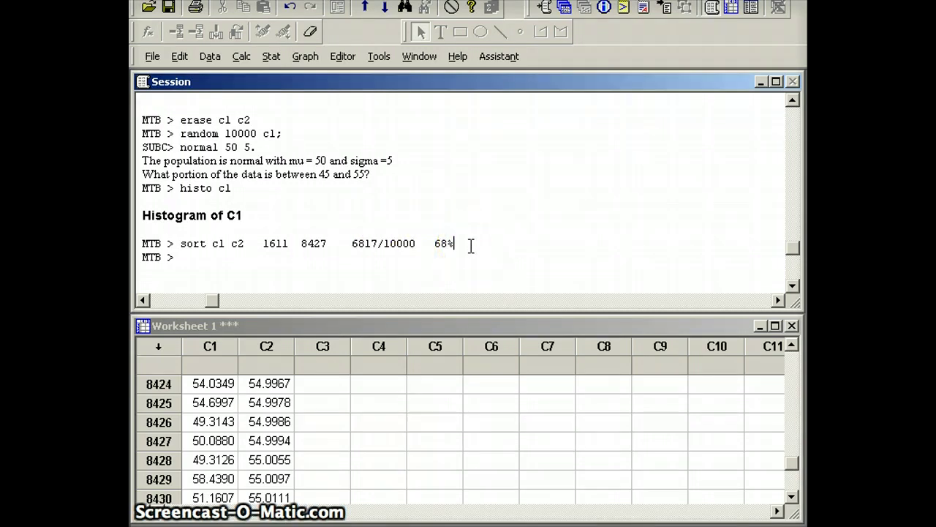
pyautogui.press('Return')
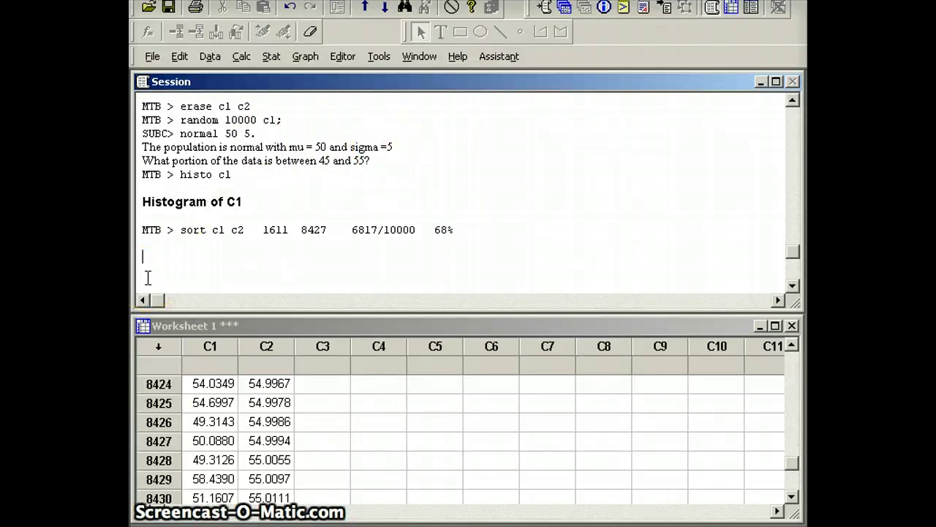
# Note 'portion of the data is between 40 and 50?' and locate row 245, where C2 reaches 40
pyautogui.write('p')
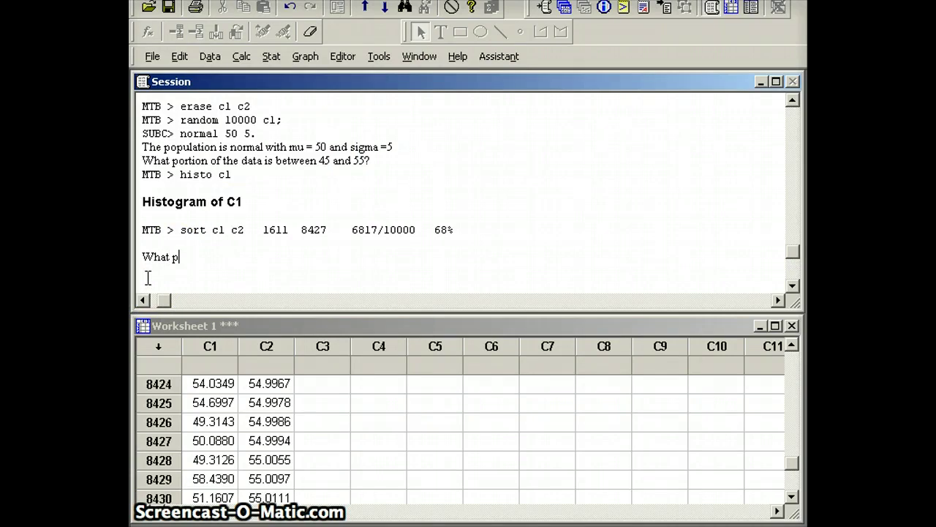
pyautogui.write('ortion of the ')
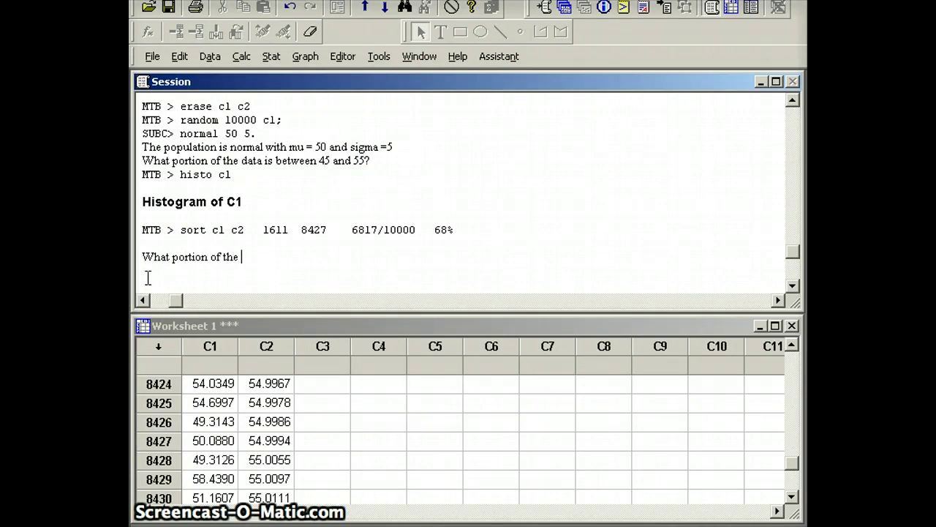
pyautogui.write('data ')
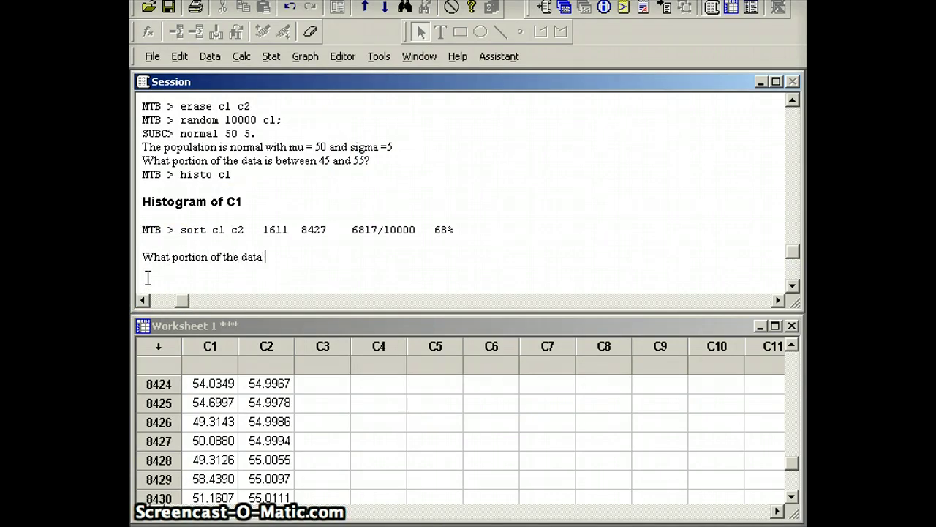
pyautogui.write('is between')
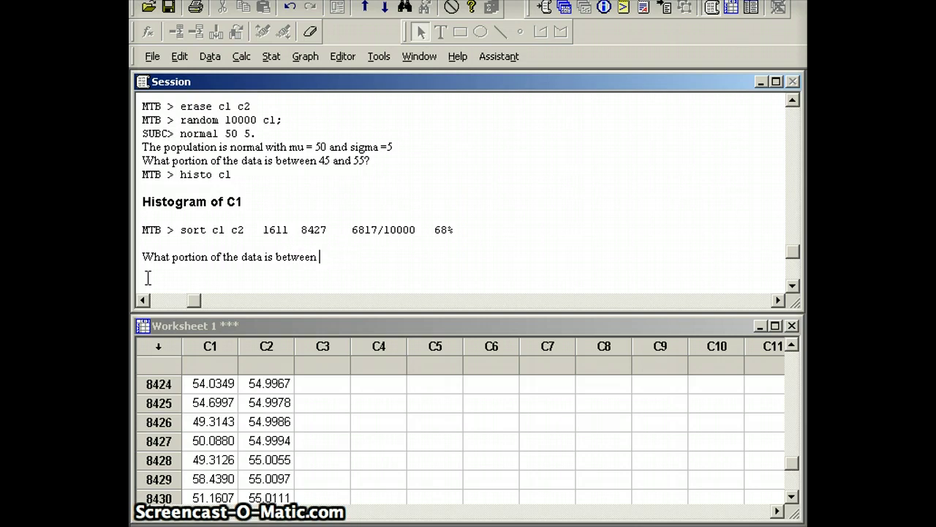
pyautogui.write(' 40 a')
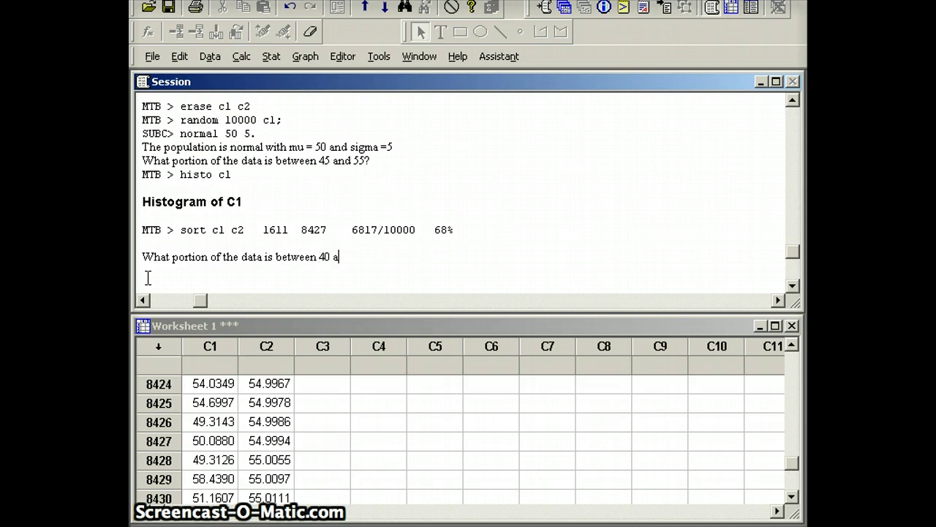
pyautogui.write('nd')
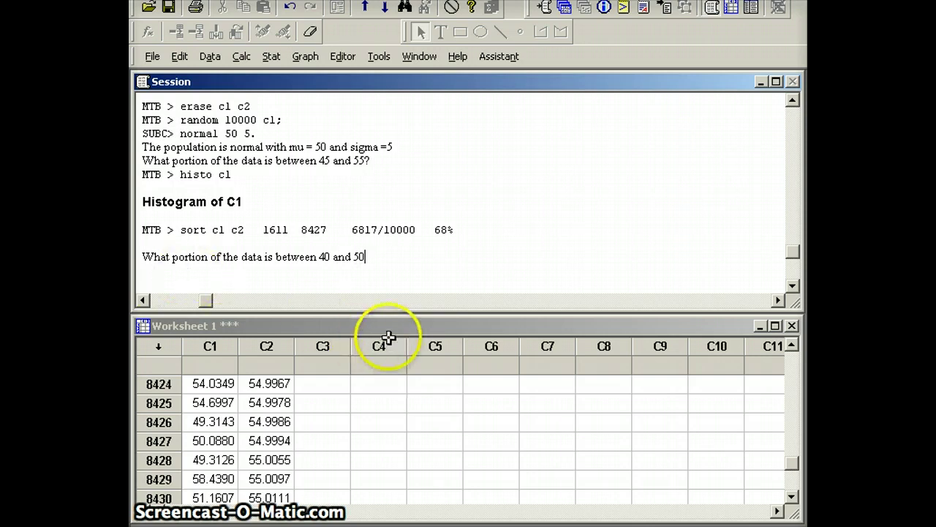
pyautogui.write('50')
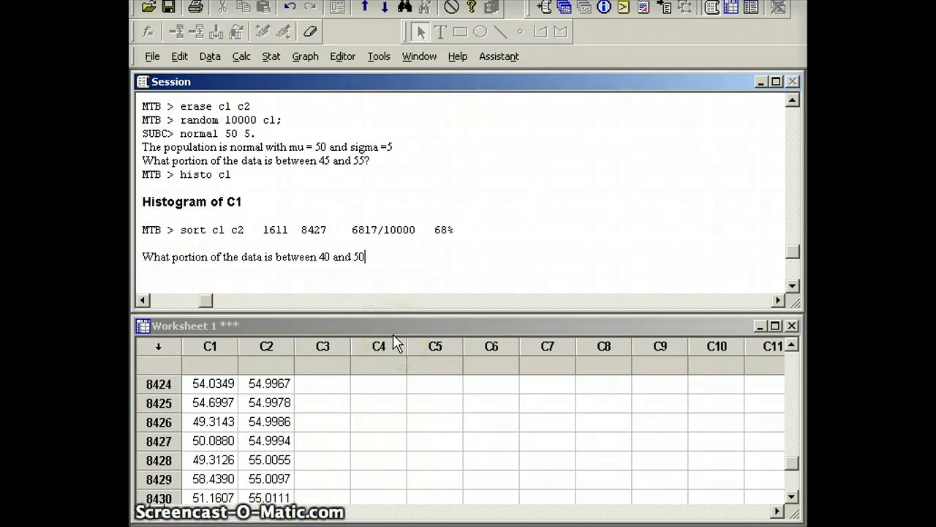
pyautogui.write('?')
pyautogui.moveTo(796, 470); pyautogui.dragTo(796, 359)
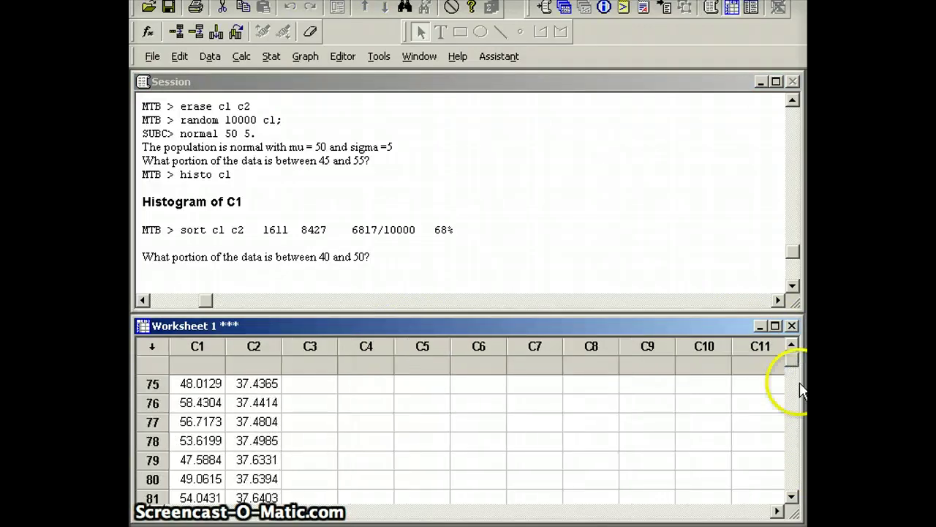
pyautogui.click(793, 497)
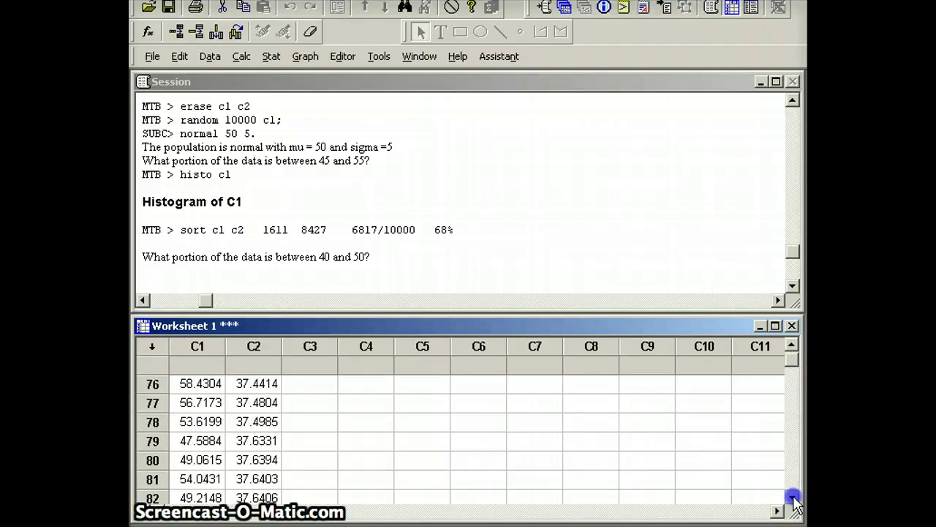
pyautogui.moveTo(793, 496); pyautogui.dragTo(793, 499)
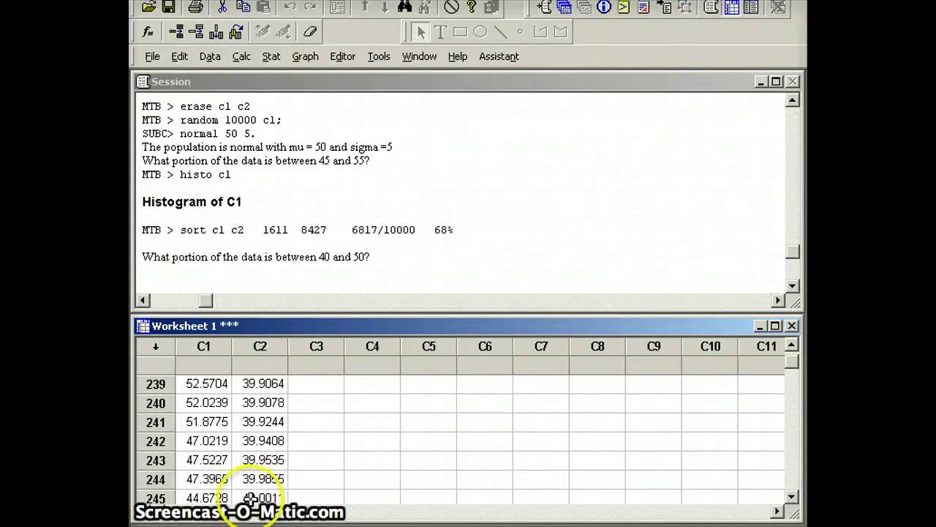
pyautogui.click(407, 261)
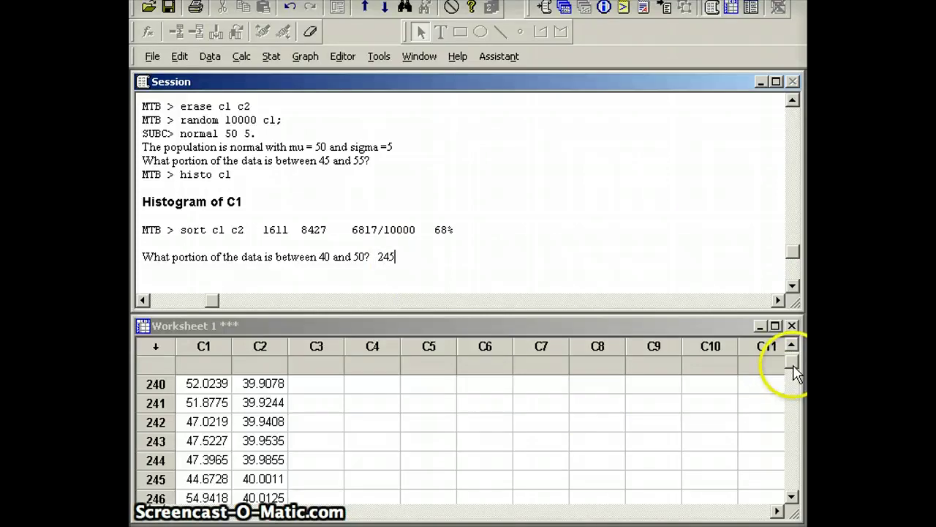
pyautogui.moveTo(795, 370); pyautogui.dragTo(794, 473)
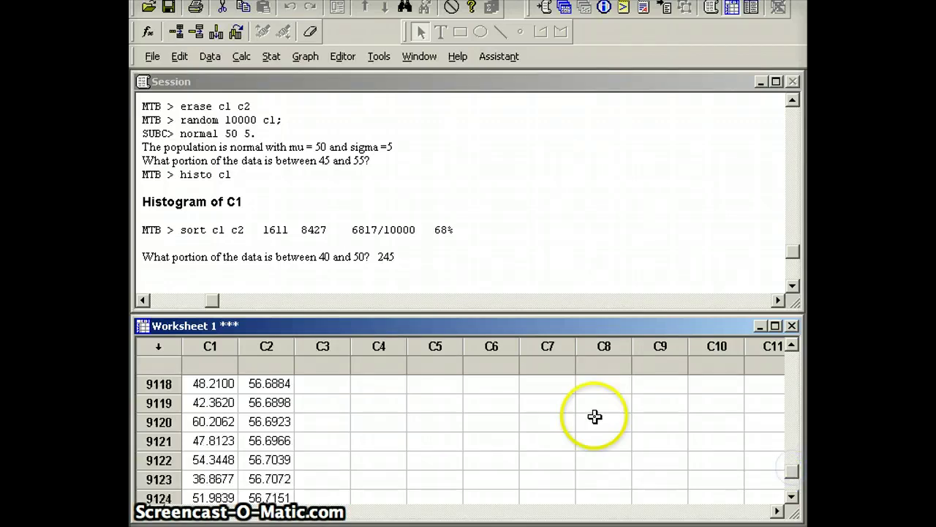
# Change the question's upper bound from 50 to 60 and find row 9775, the last C2 value below 60
pyautogui.click(358, 263)
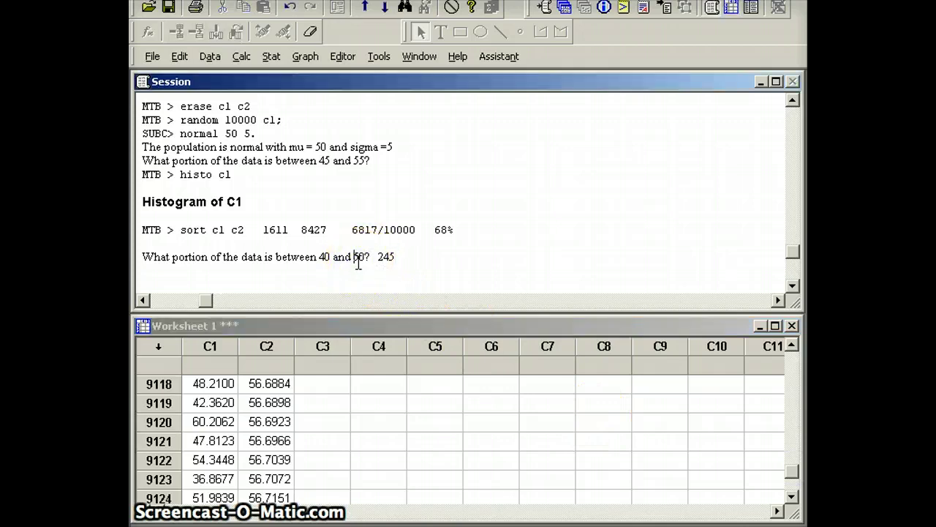
pyautogui.press('Delete')
pyautogui.write('6')
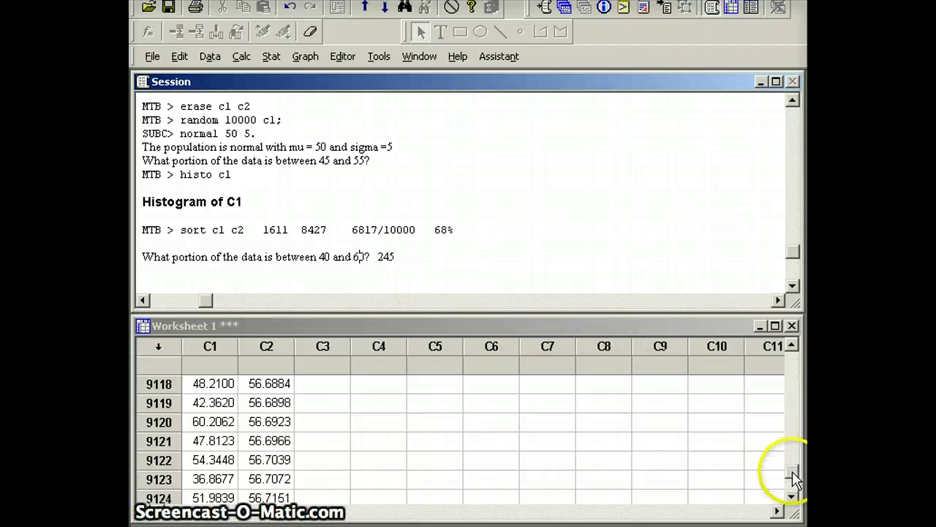
pyautogui.moveTo(794, 472); pyautogui.dragTo(795, 475)
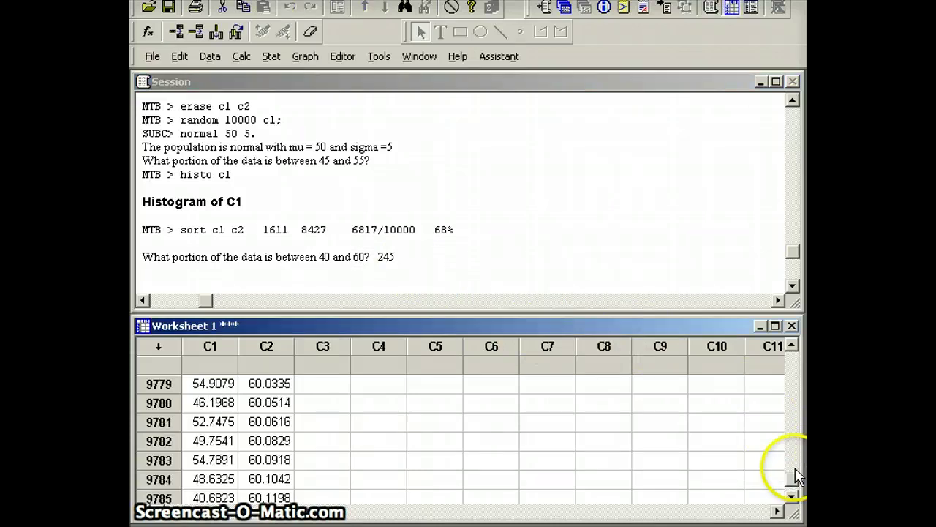
pyautogui.click(793, 347)
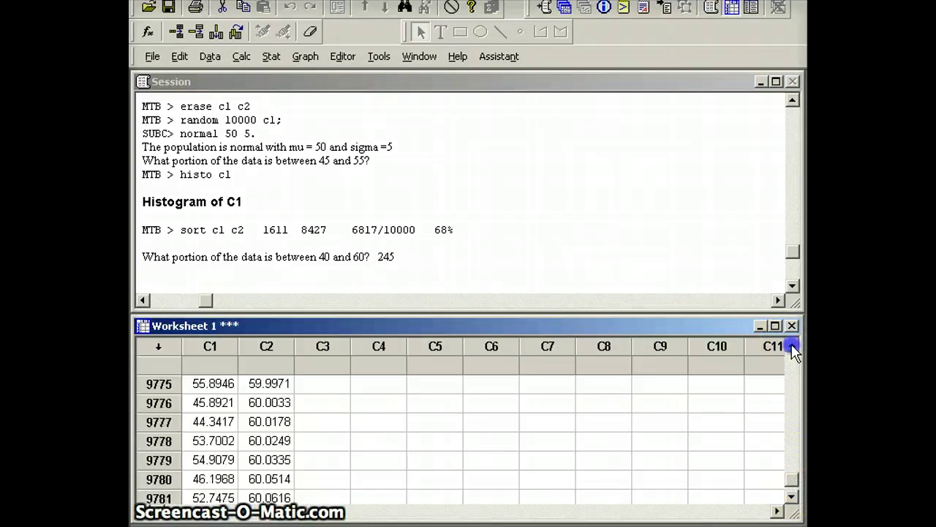
pyautogui.click(792, 347)
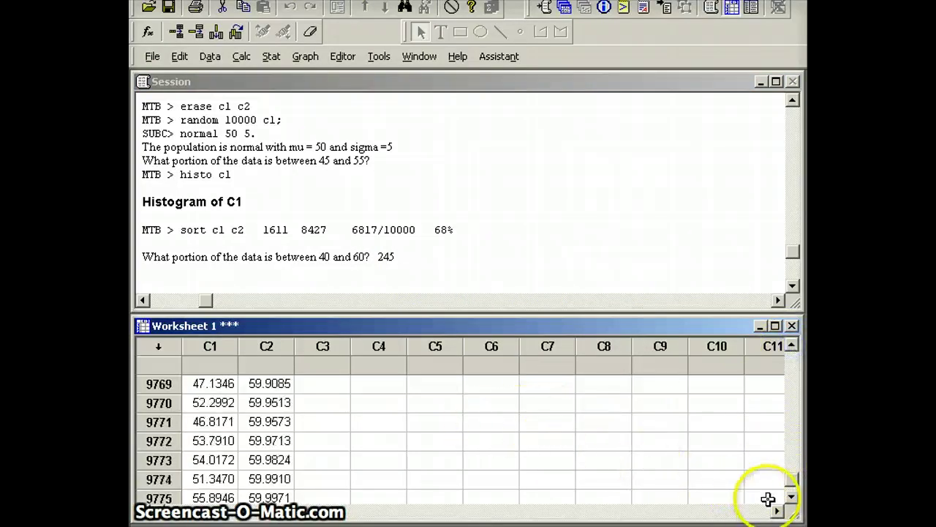
pyautogui.click(791, 497)
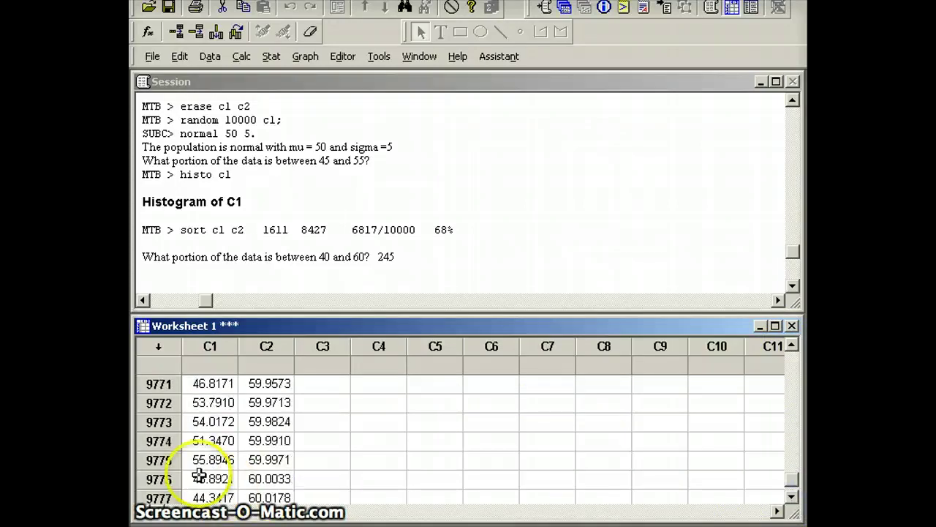
pyautogui.click(269, 459)
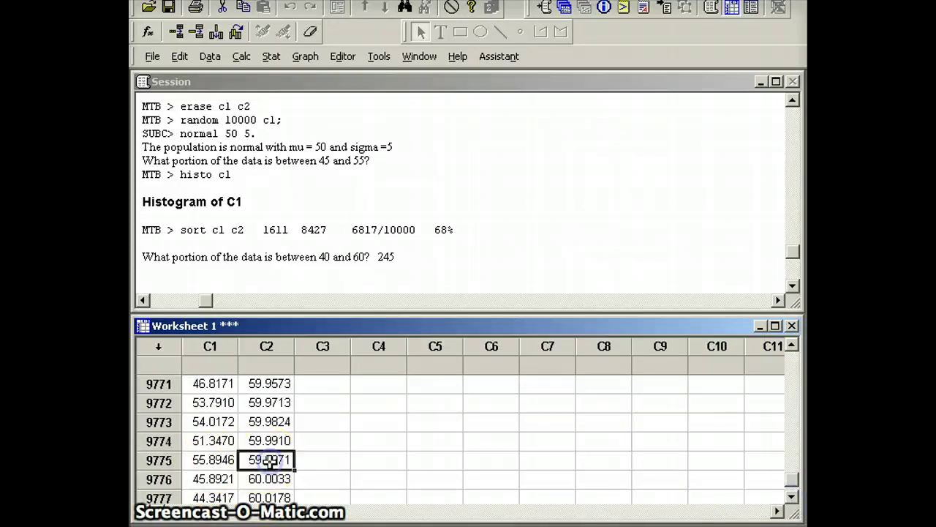
# Add 9775 after 245 and '9531/10000 =' to the notes line
pyautogui.click(416, 262)
pyautogui.write('977')
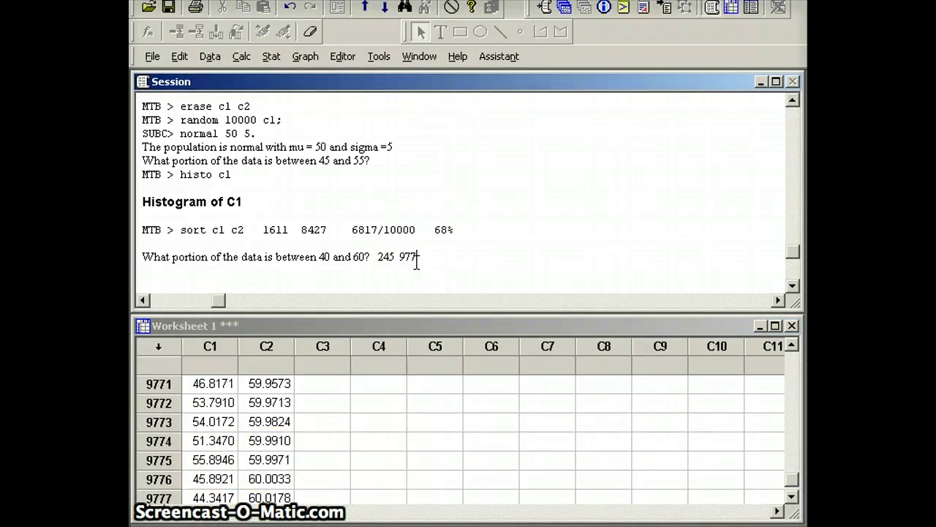
pyautogui.write('5')
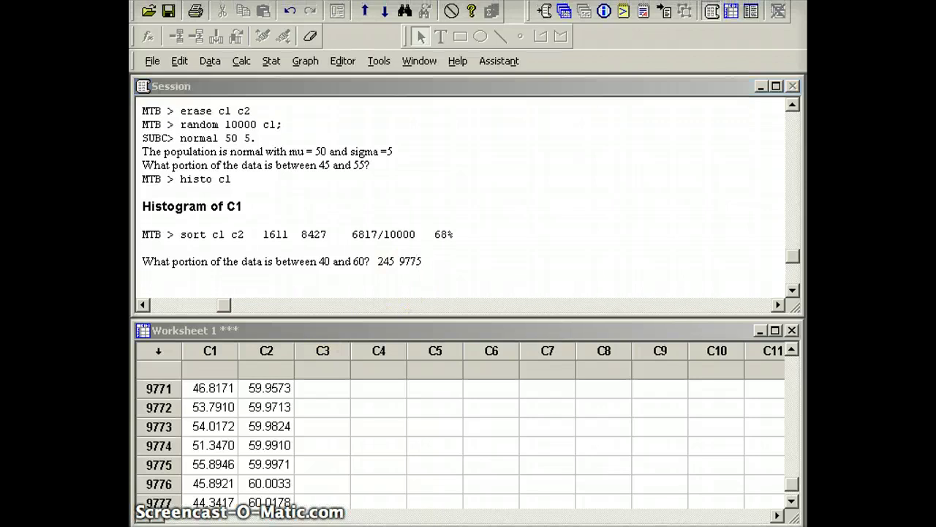
pyautogui.click(439, 261)
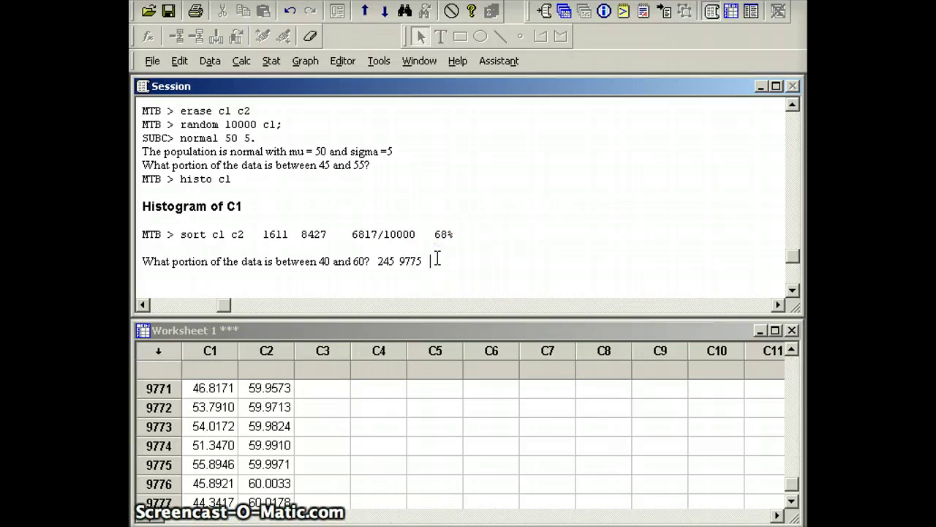
pyautogui.write('953')
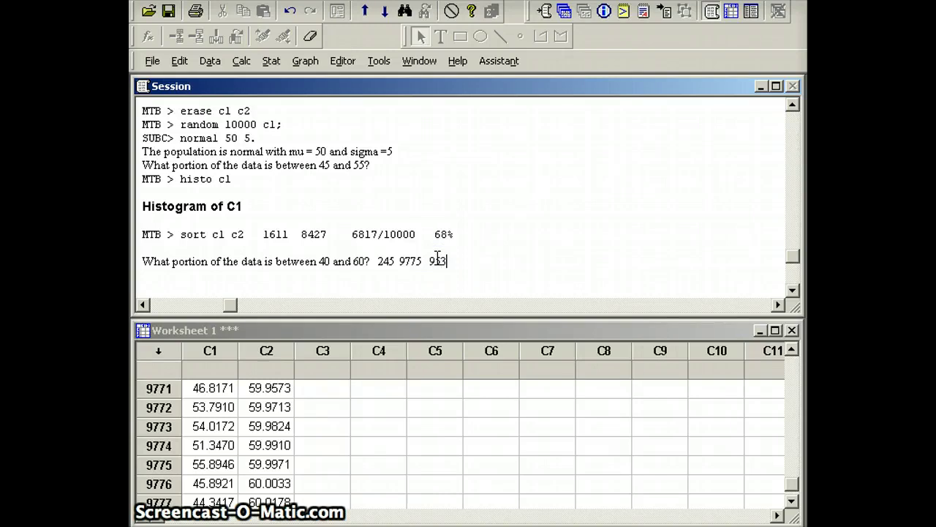
pyautogui.write('1/100')
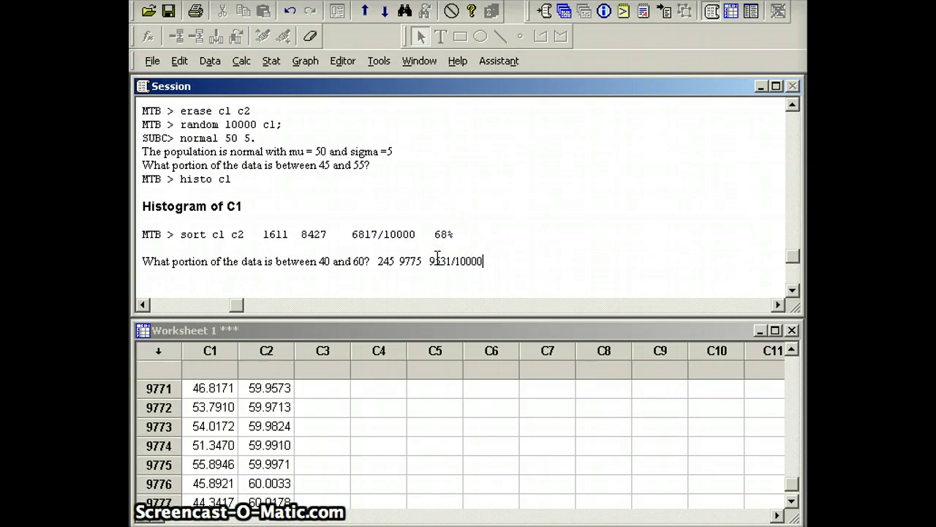
pyautogui.write('00 ')
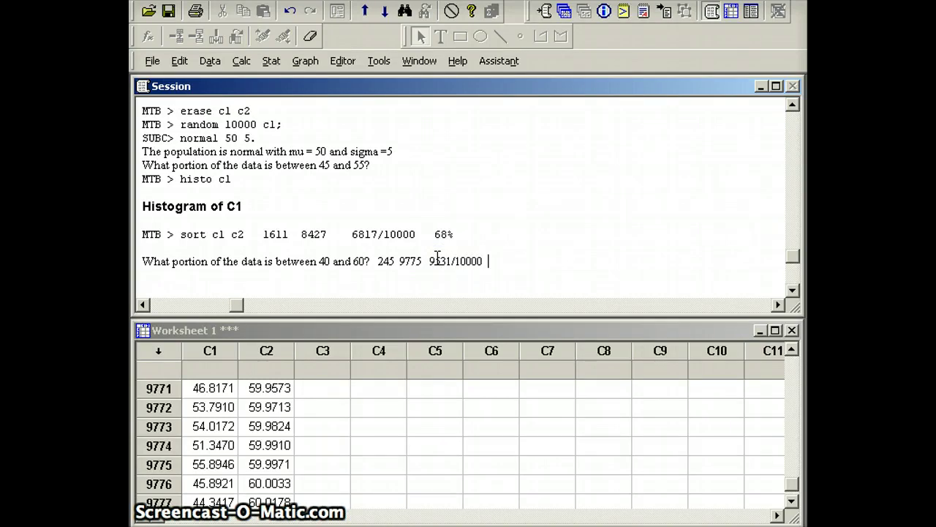
pyautogui.write('= 95%')
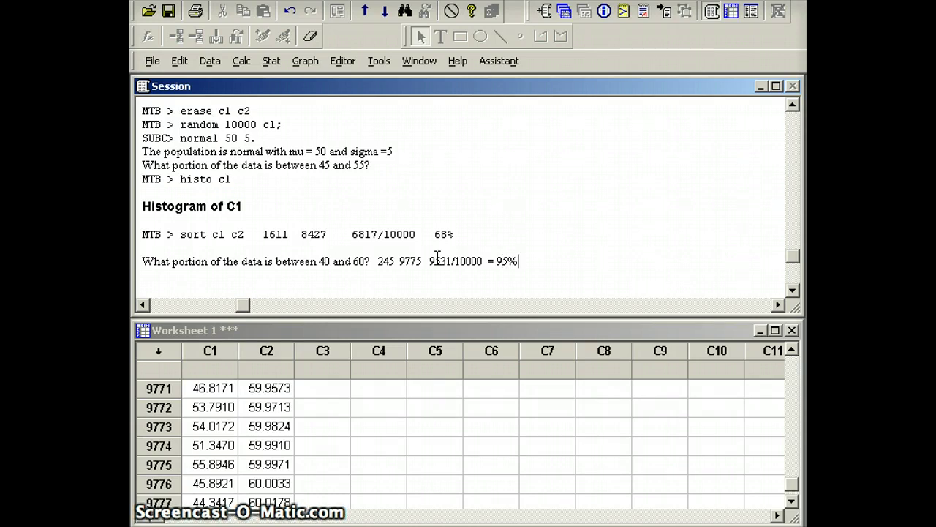
# Start a new notes line reading '35, 65' below the 95% result
pyautogui.click(216, 284)
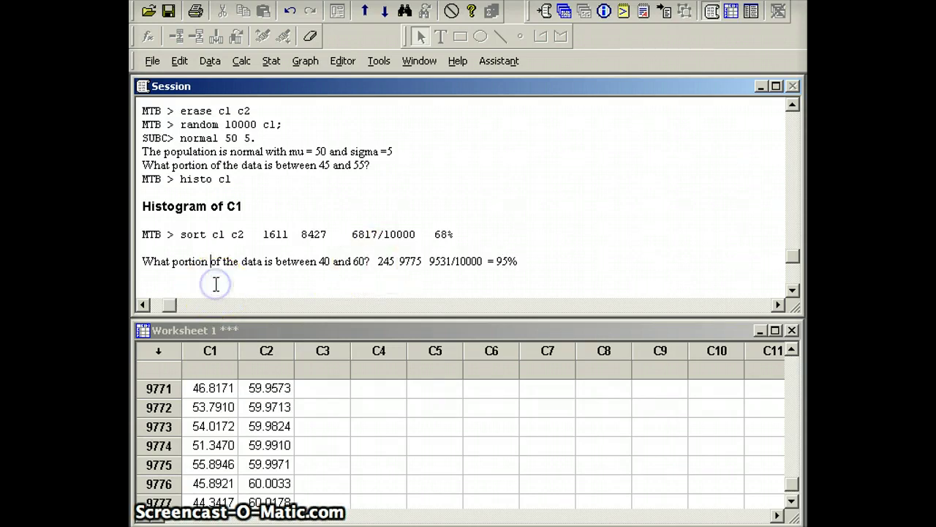
pyautogui.click(539, 265)
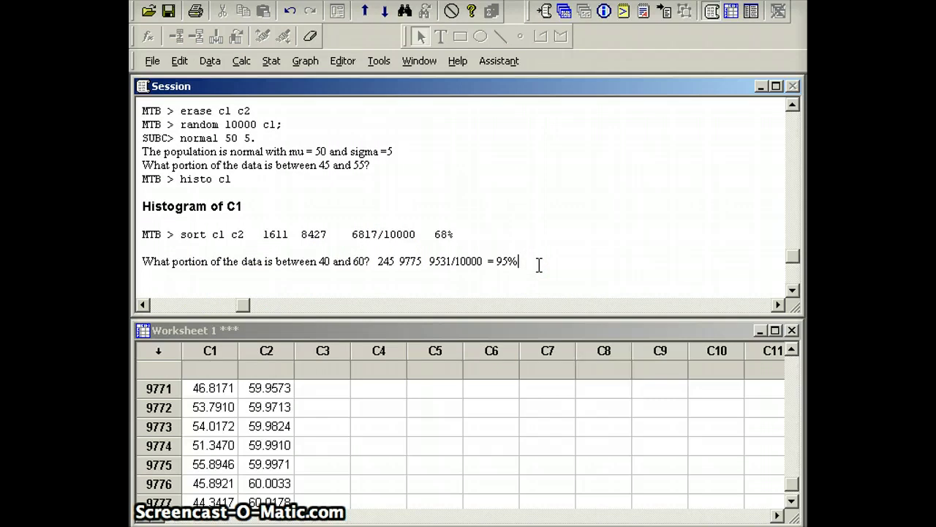
pyautogui.press('Return')
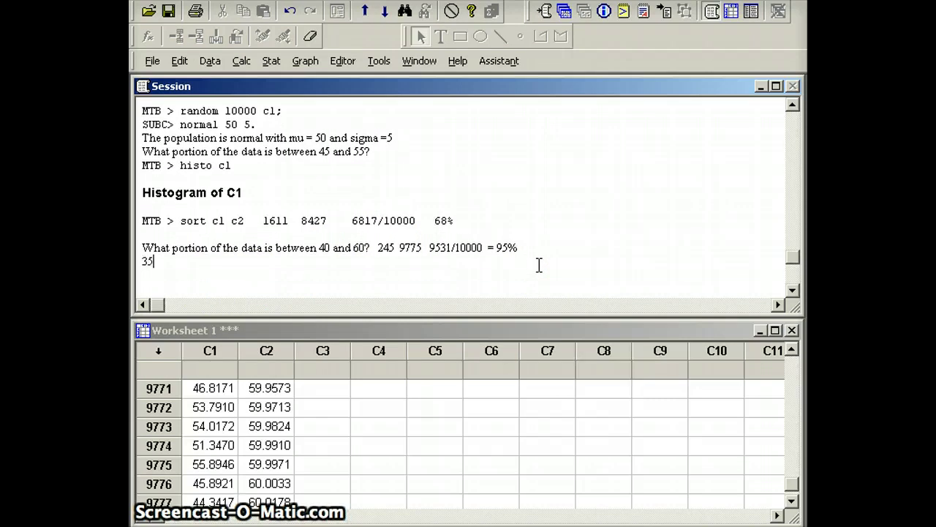
pyautogui.write('35, 65')
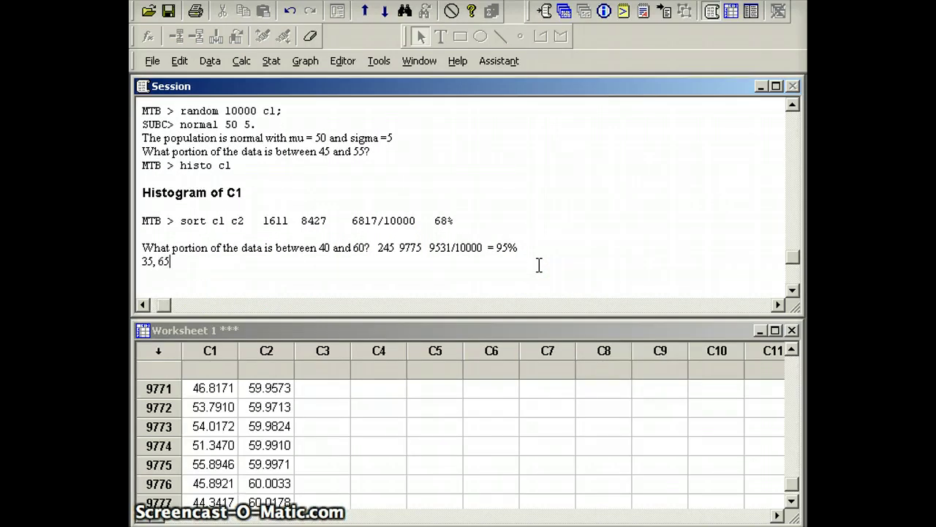
# Scroll the worksheet to the top and locate row 23, where C2 first exceeds 35
pyautogui.click(791, 272)
pyautogui.click(794, 485)
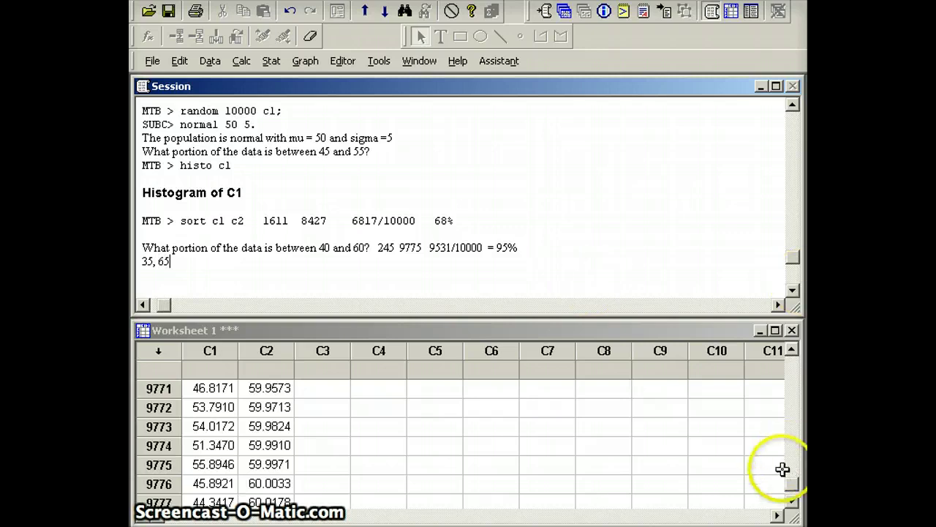
pyautogui.moveTo(795, 490); pyautogui.dragTo(795, 353)
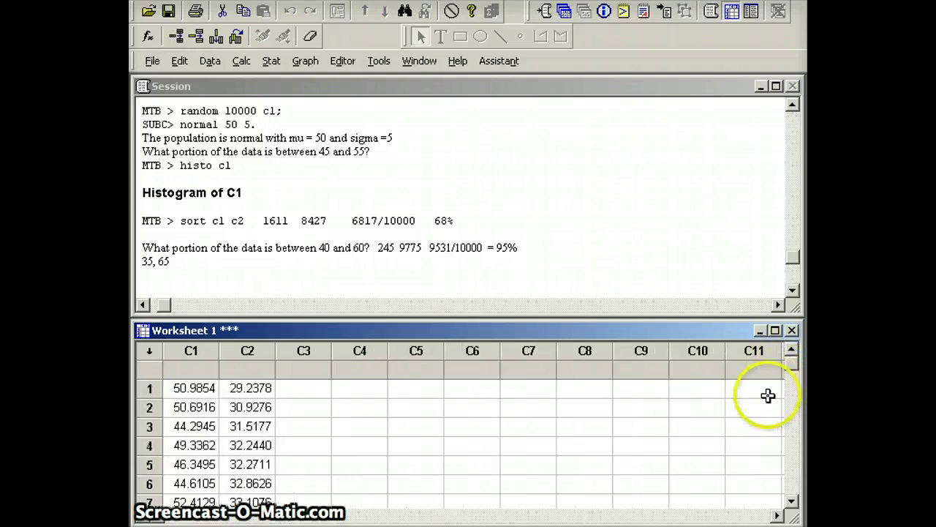
pyautogui.click(792, 501)
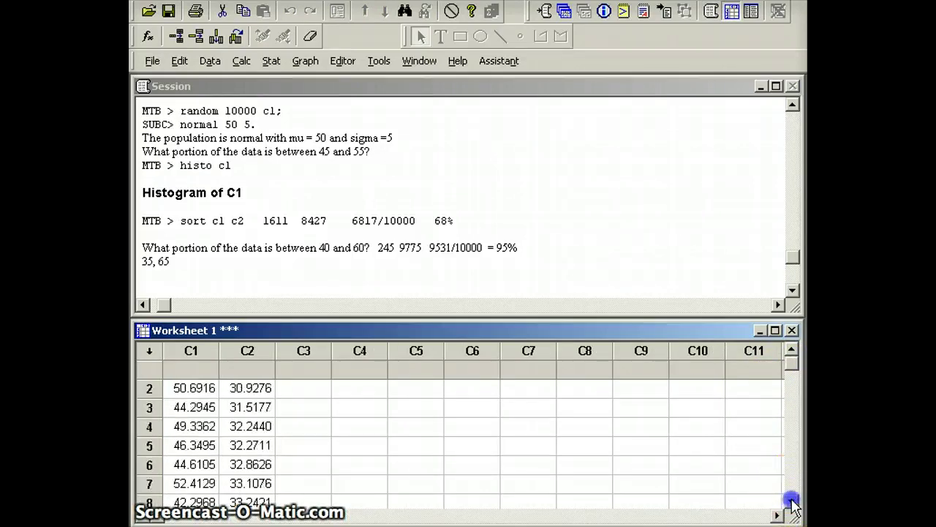
pyautogui.click(793, 501)
pyautogui.click(793, 501)
pyautogui.click(792, 501)
pyautogui.click(792, 501)
pyautogui.click(792, 501)
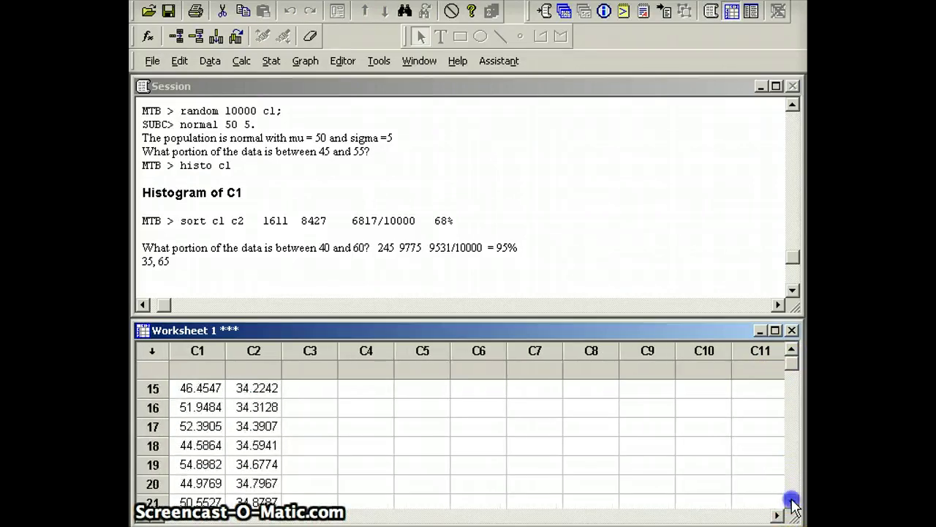
pyautogui.click(793, 501)
pyautogui.click(792, 501)
pyautogui.click(792, 502)
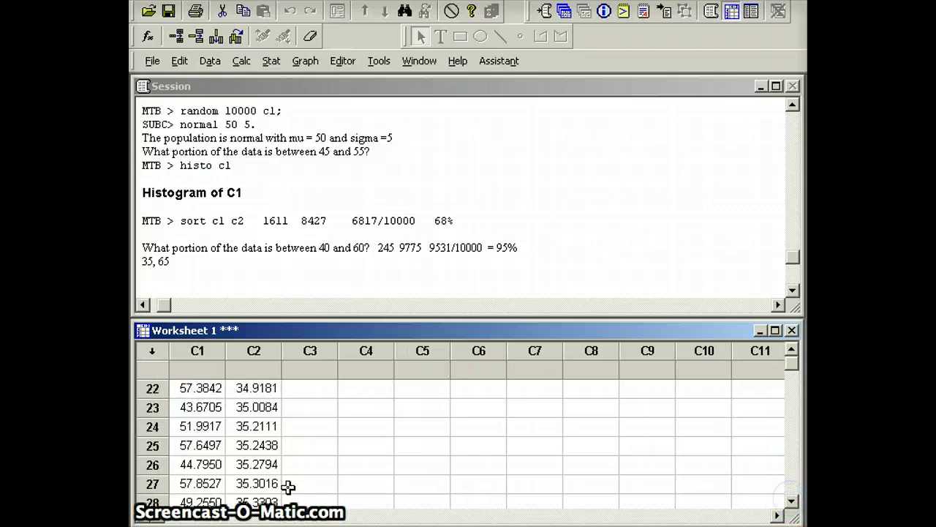
pyautogui.click(257, 406)
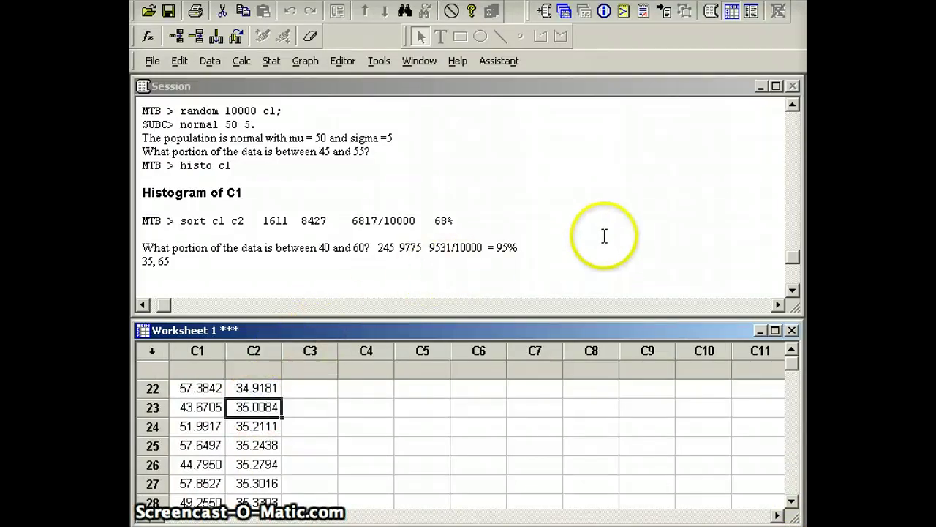
pyautogui.click(358, 260)
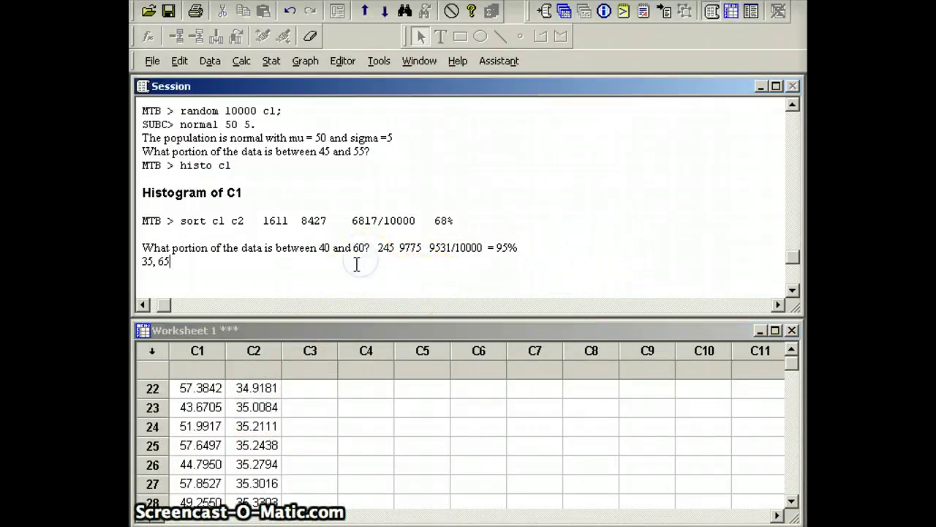
# Record row 23 in the notes and scroll the worksheet to the bottom of C2
pyautogui.write('23')
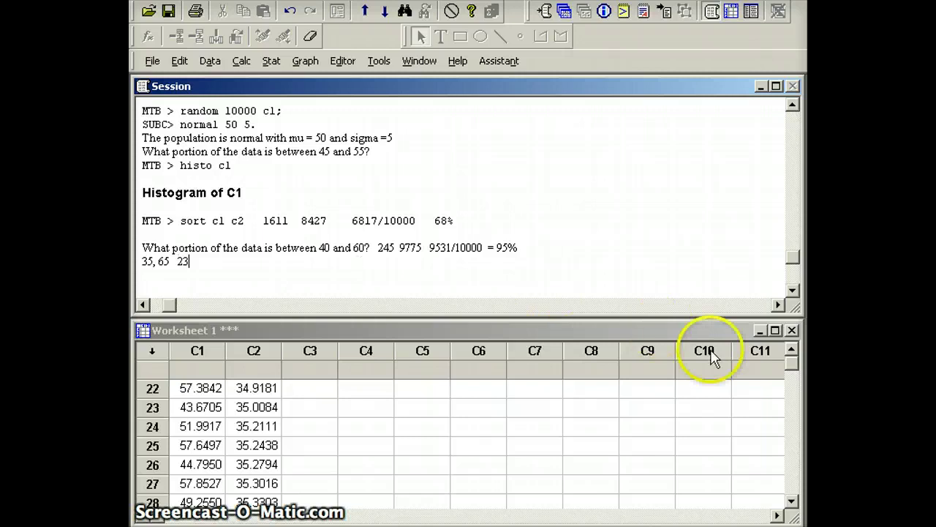
pyautogui.moveTo(794, 363); pyautogui.dragTo(794, 497)
pyautogui.click(799, 380)
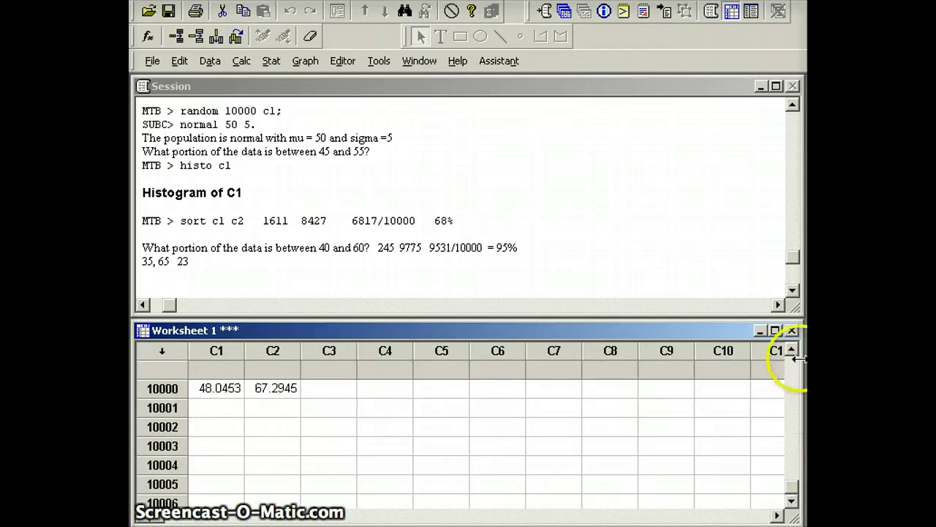
pyautogui.click(793, 351)
pyautogui.click(793, 351)
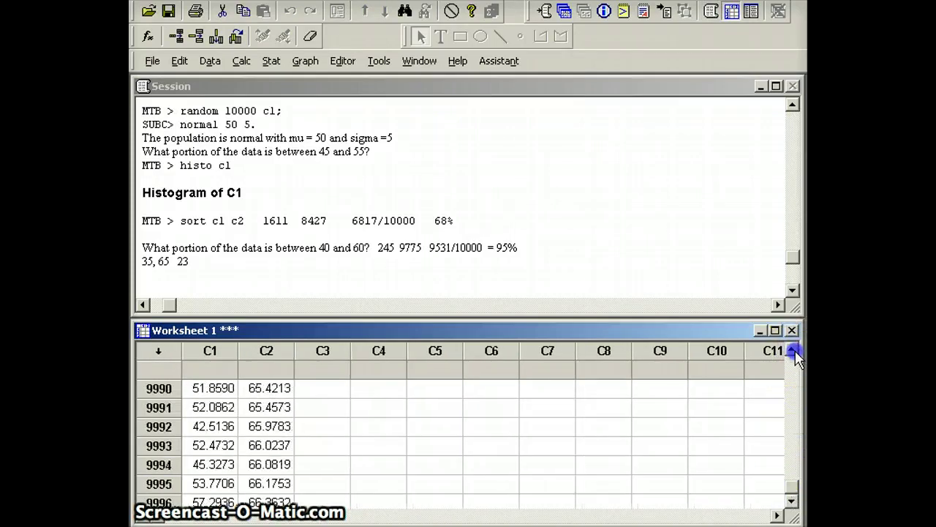
pyautogui.click(793, 351)
pyautogui.click(793, 351)
pyautogui.click(793, 351)
# Check row 9987 (64.9262) and add '9987 9965/10000 = 99' to the notes line
pyautogui.click(465, 397)
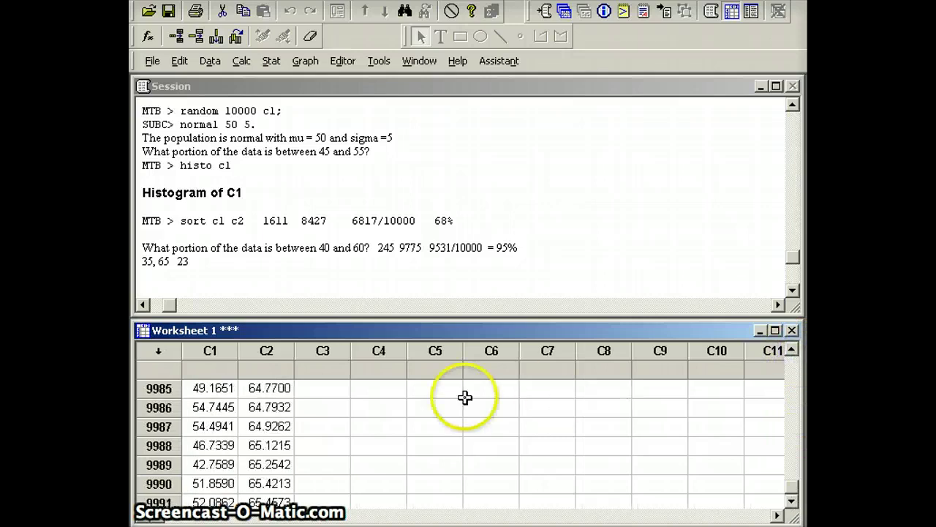
pyautogui.click(276, 425)
pyautogui.click(226, 265)
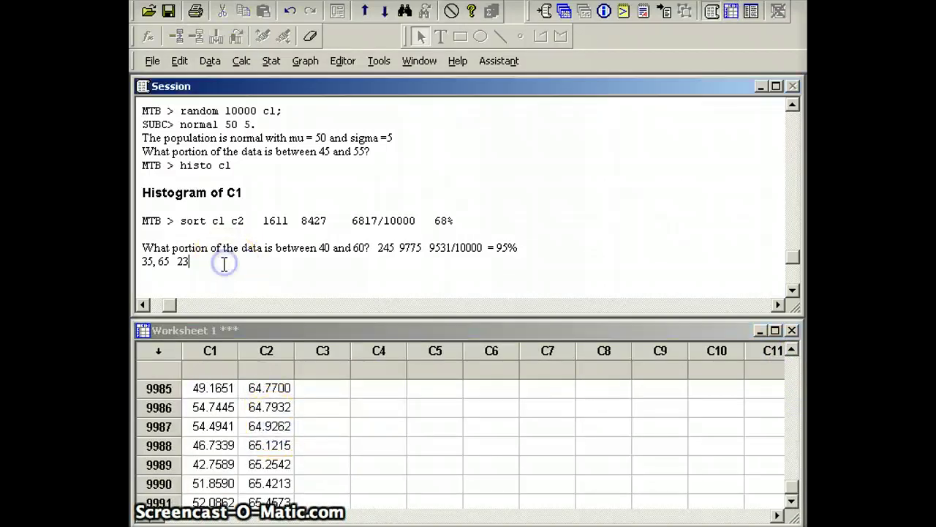
pyautogui.write('9987')
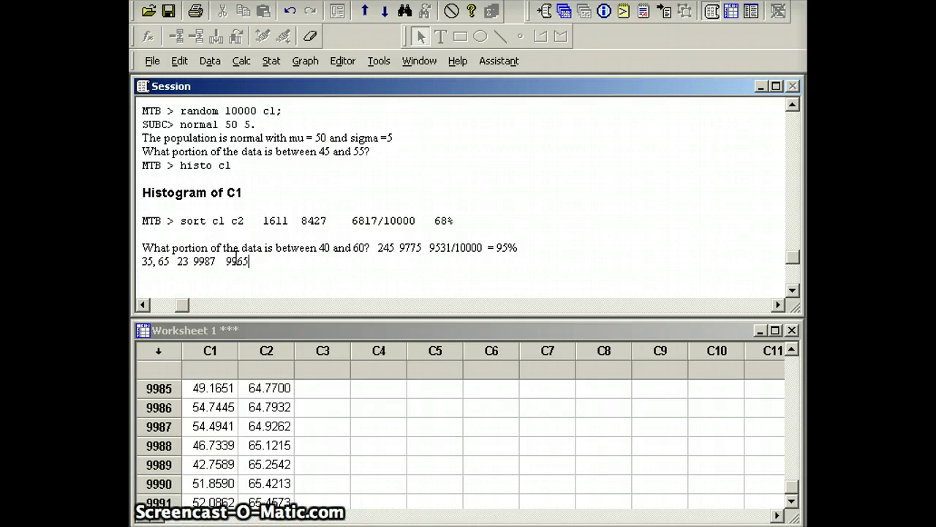
pyautogui.write('  9965/100')
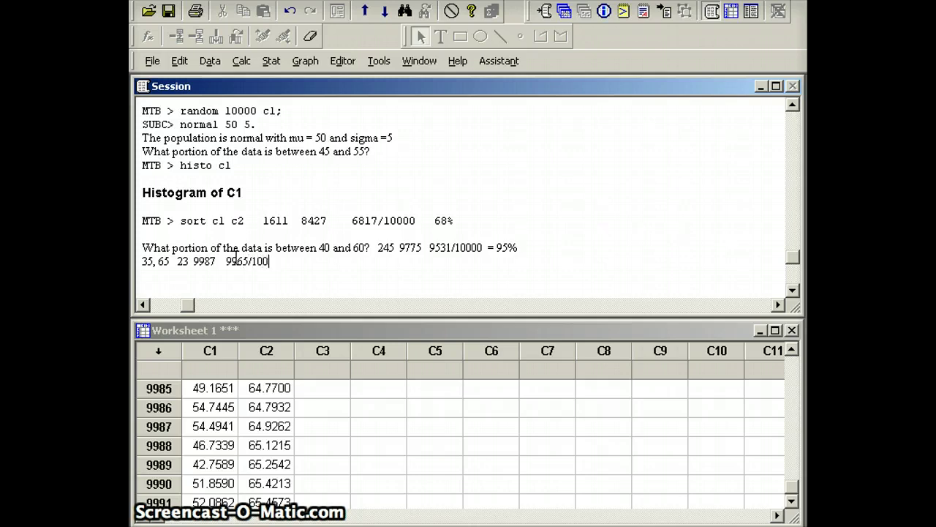
pyautogui.write('00 ')
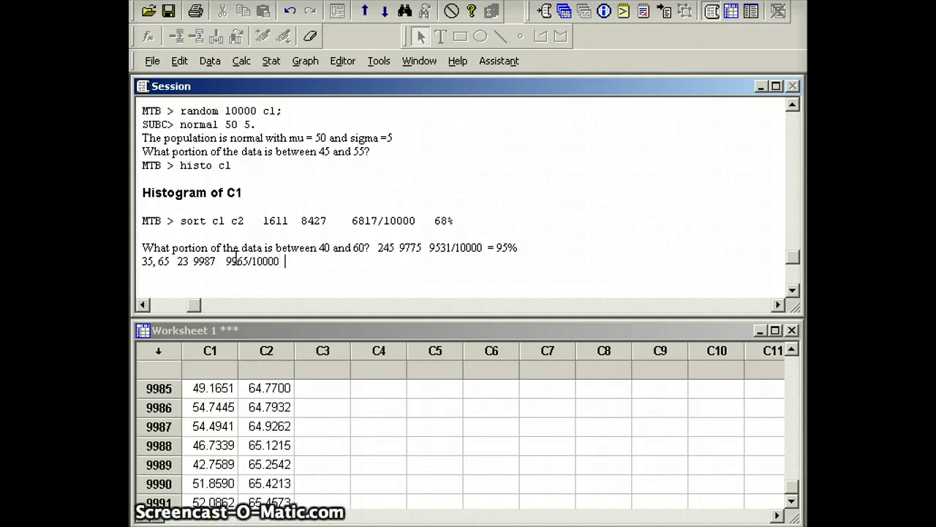
pyautogui.write('= 99.')
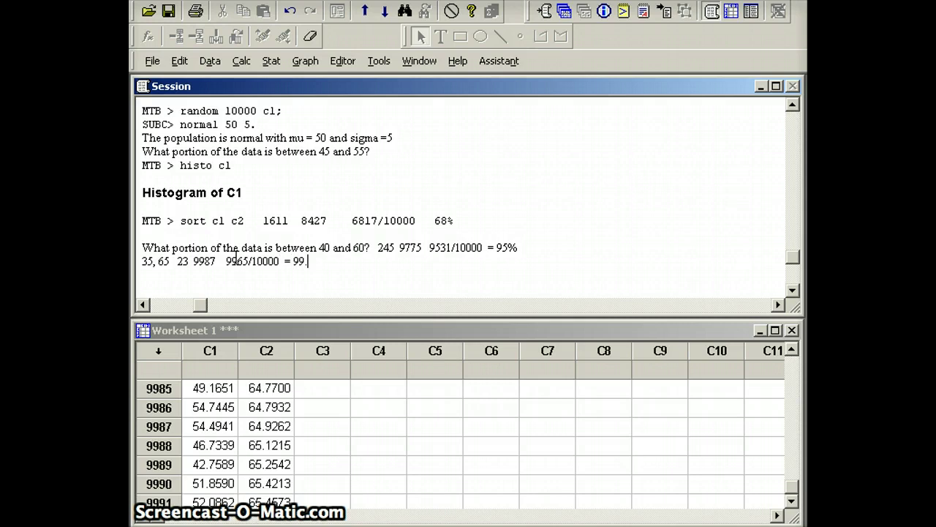